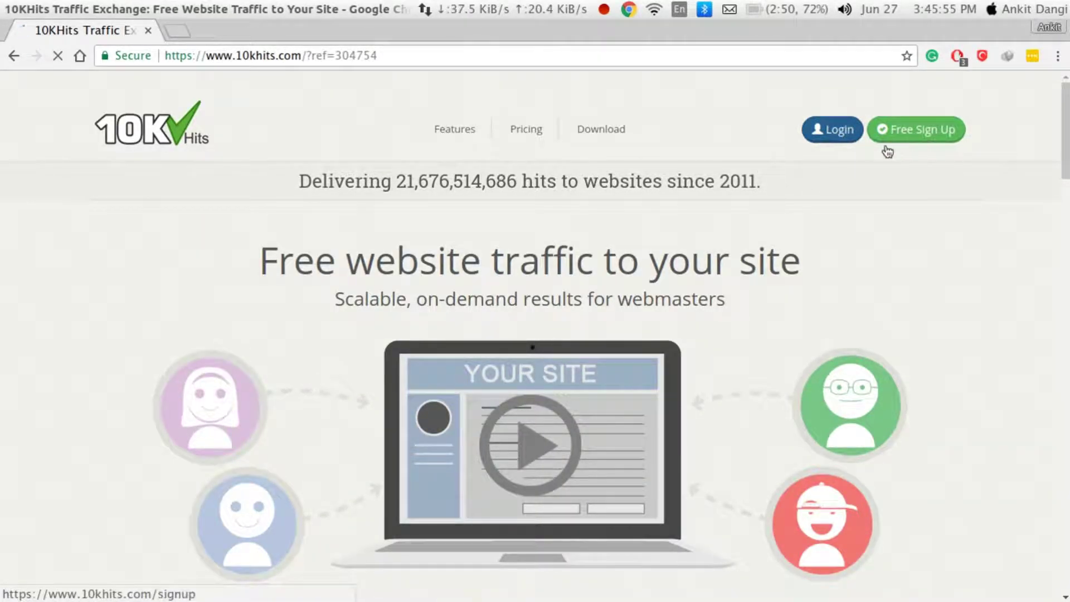
- Open the 10KHits free sign-up form
{"action": "scroll", "coordinate": [786, 298], "scroll_direction": "down", "scroll_amount": 5}
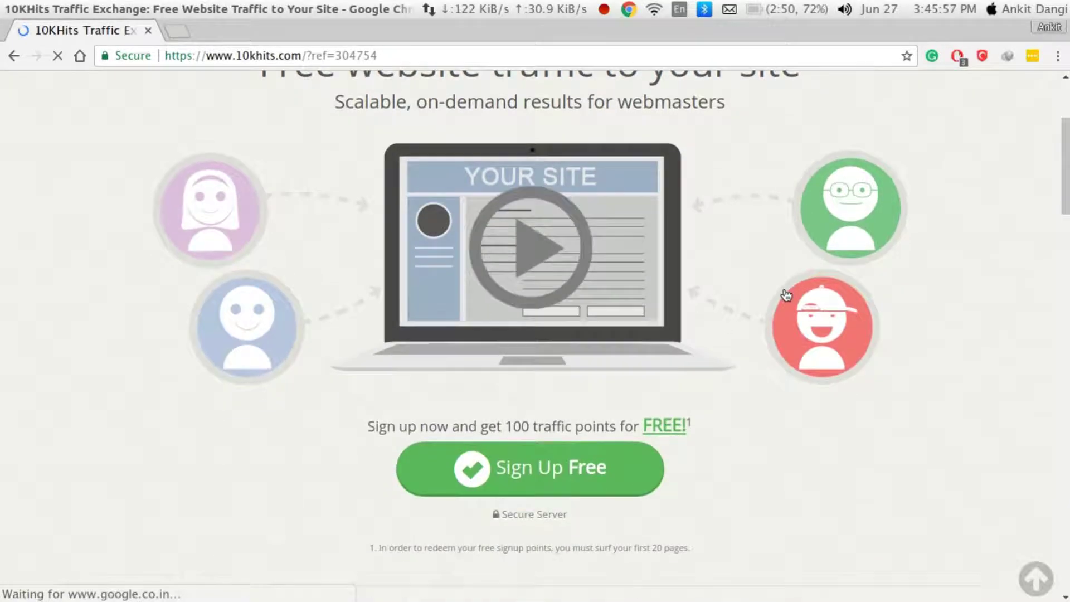
{"action": "scroll", "coordinate": [867, 148], "scroll_direction": "up", "scroll_amount": 4}
{"action": "scroll", "coordinate": [850, 191], "scroll_direction": "down", "scroll_amount": 3}
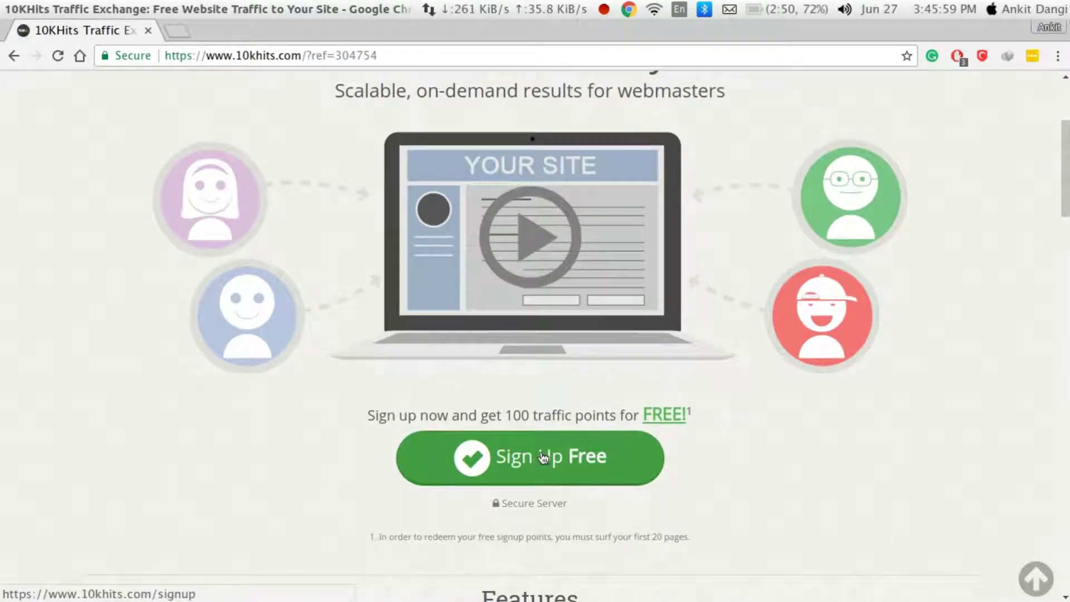
{"action": "left_click", "coordinate": [544, 457]}
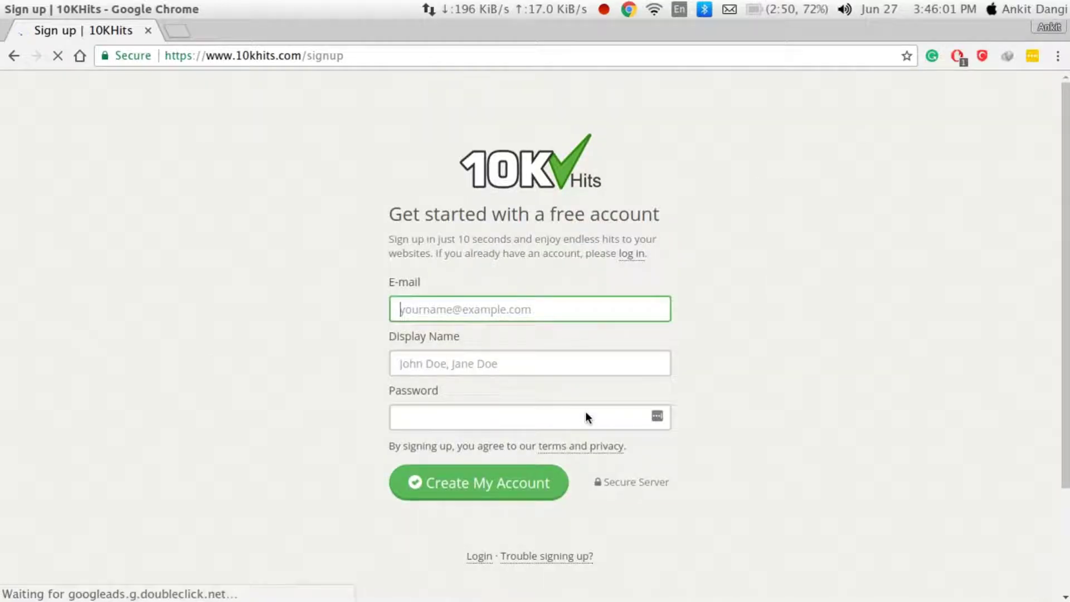
- Open 10minutemail.com in a new tab via a '10minute email' search, then return to sign-up
{"action": "left_click", "coordinate": [187, 37]}
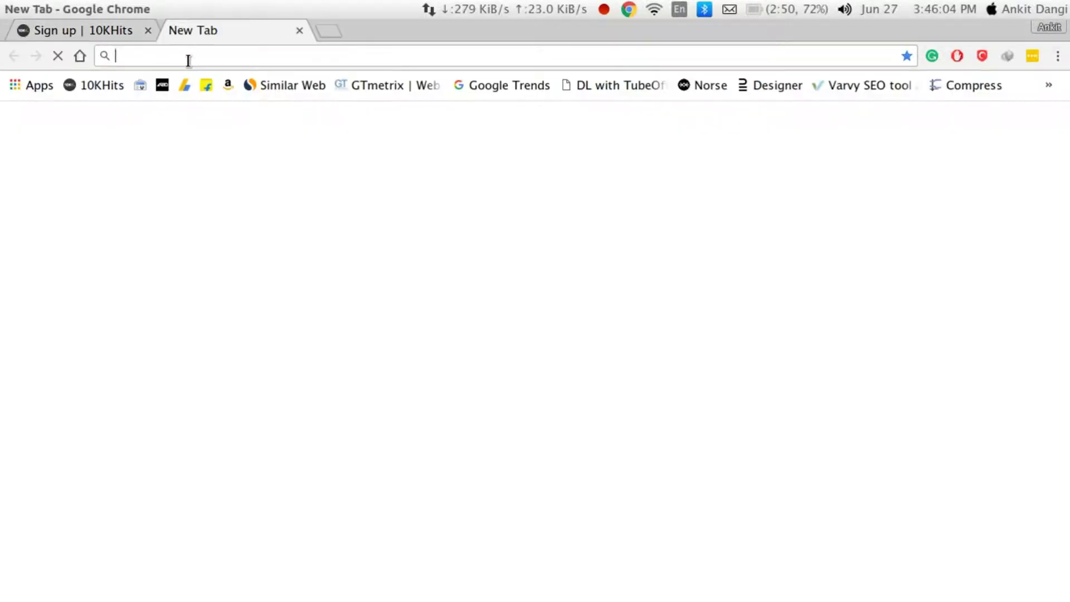
{"action": "type", "text": "10M"}
{"action": "left_click", "coordinate": [200, 104]}
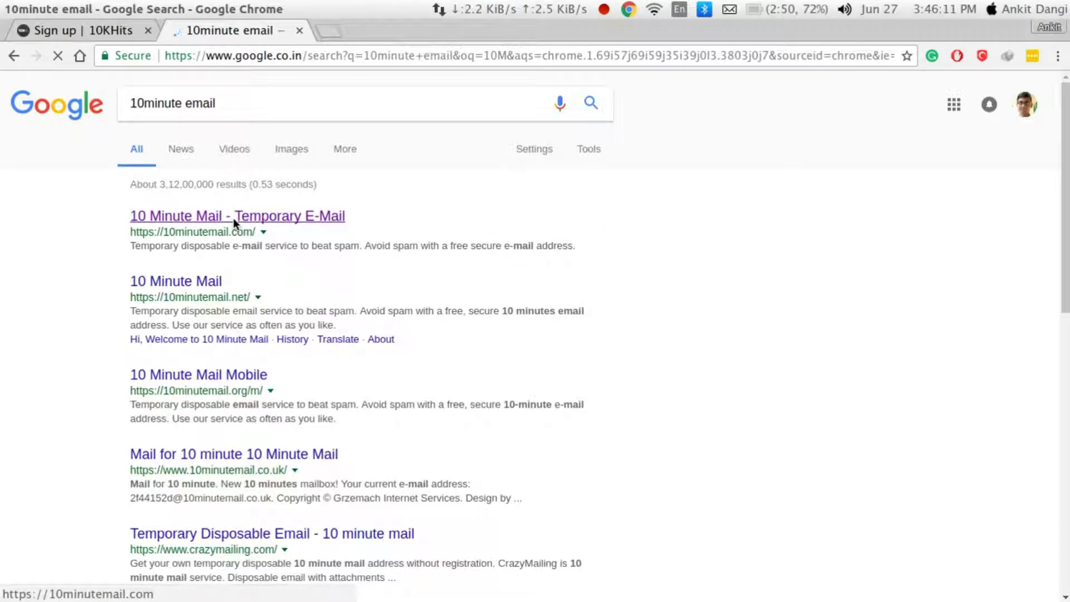
{"action": "left_click", "coordinate": [238, 217]}
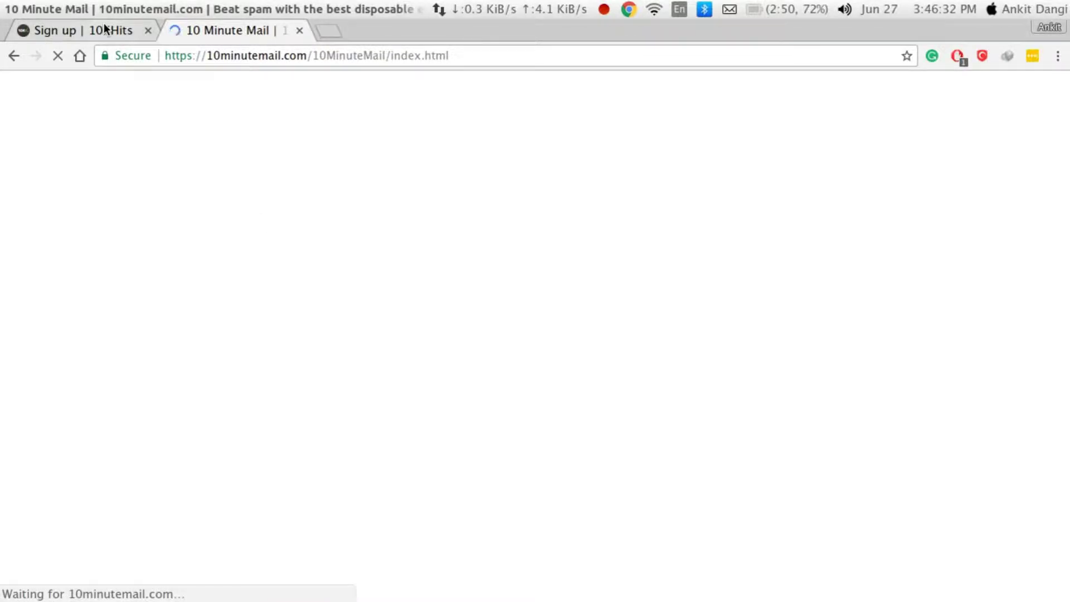
{"action": "left_click", "coordinate": [108, 31]}
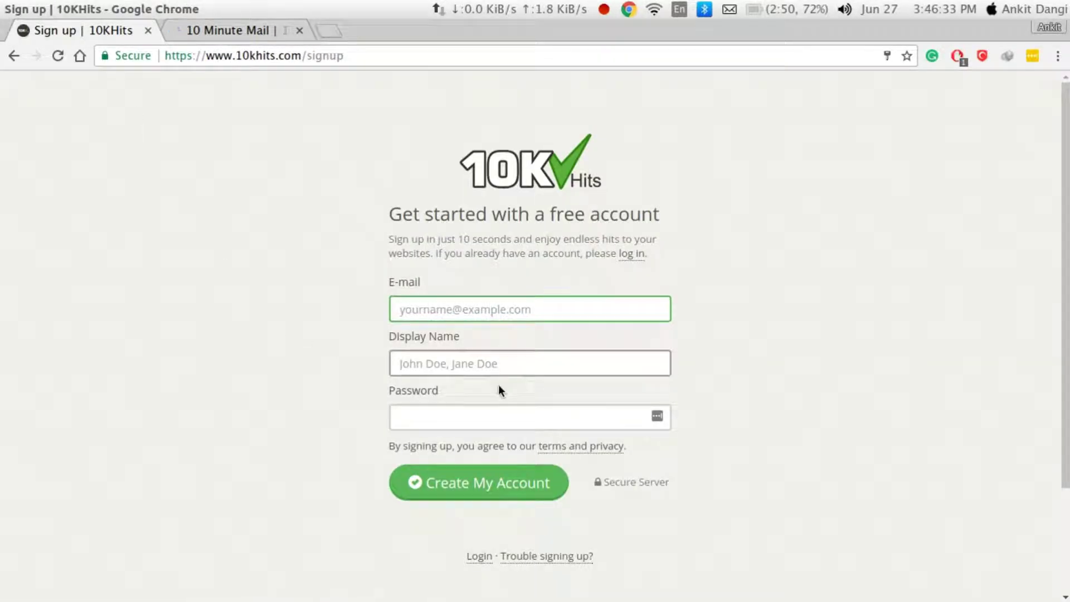
- Enter display name DEMO and the account password on the sign-up form
{"action": "left_click", "coordinate": [491, 356]}
{"action": "type", "text": "DEMO"}
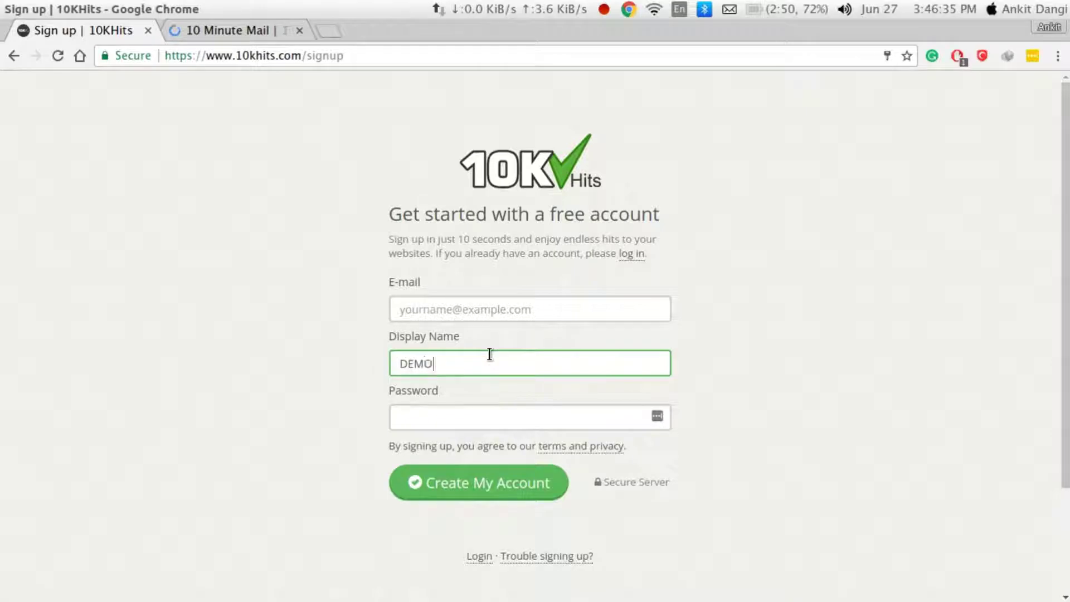
{"action": "key", "text": "Tab"}
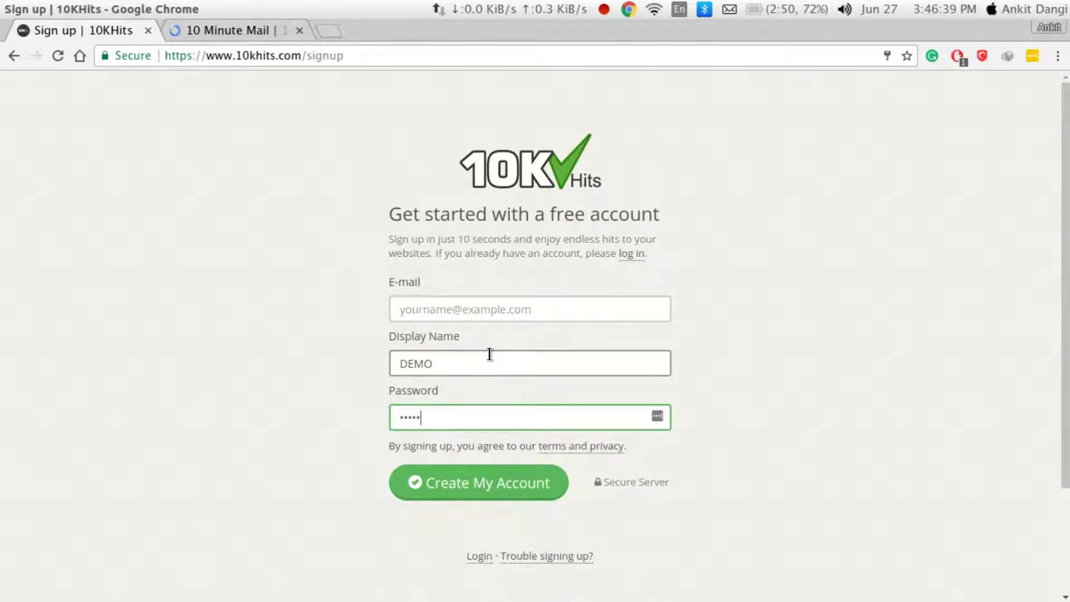
{"action": "left_click", "coordinate": [492, 301]}
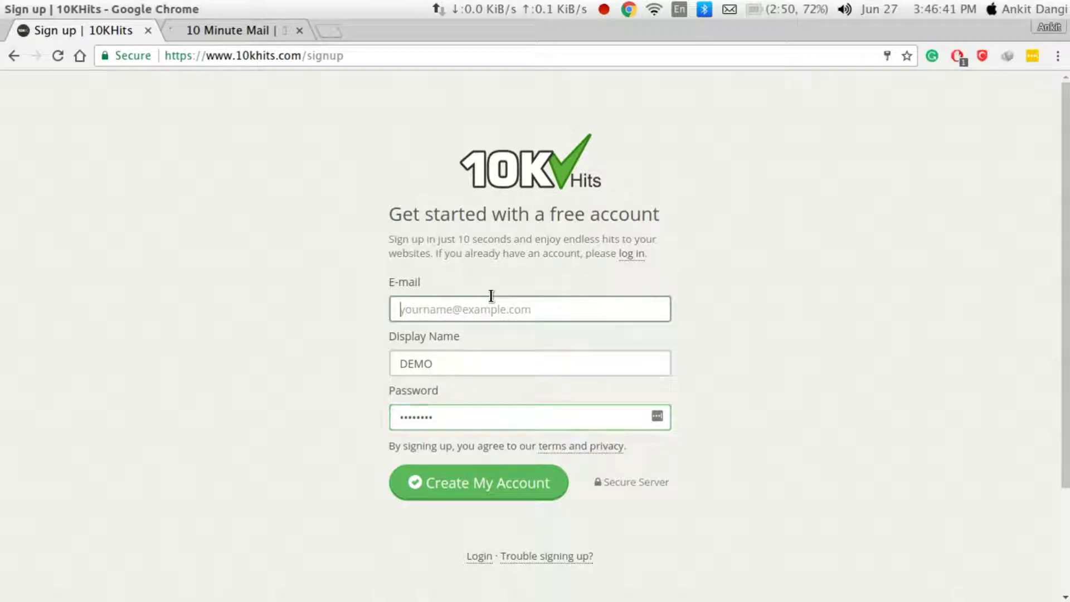
- Copy the temporary e-mail address from the 10 Minute Mail tab
{"action": "left_click", "coordinate": [248, 33]}
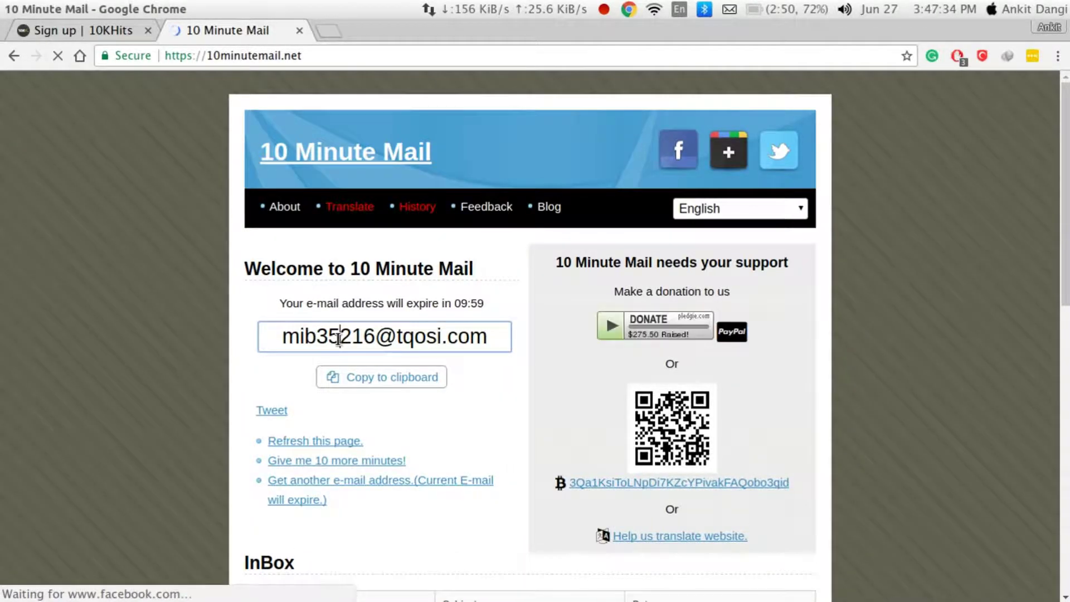
{"action": "triple_click", "coordinate": [338, 340]}
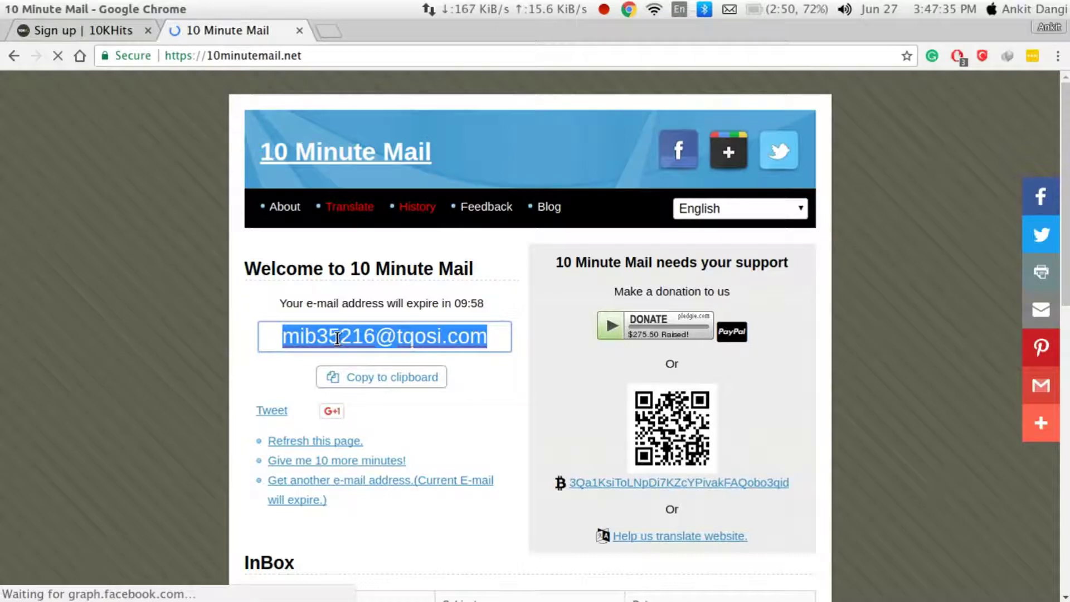
{"action": "right_click", "coordinate": [338, 341]}
{"action": "left_click", "coordinate": [385, 66]}
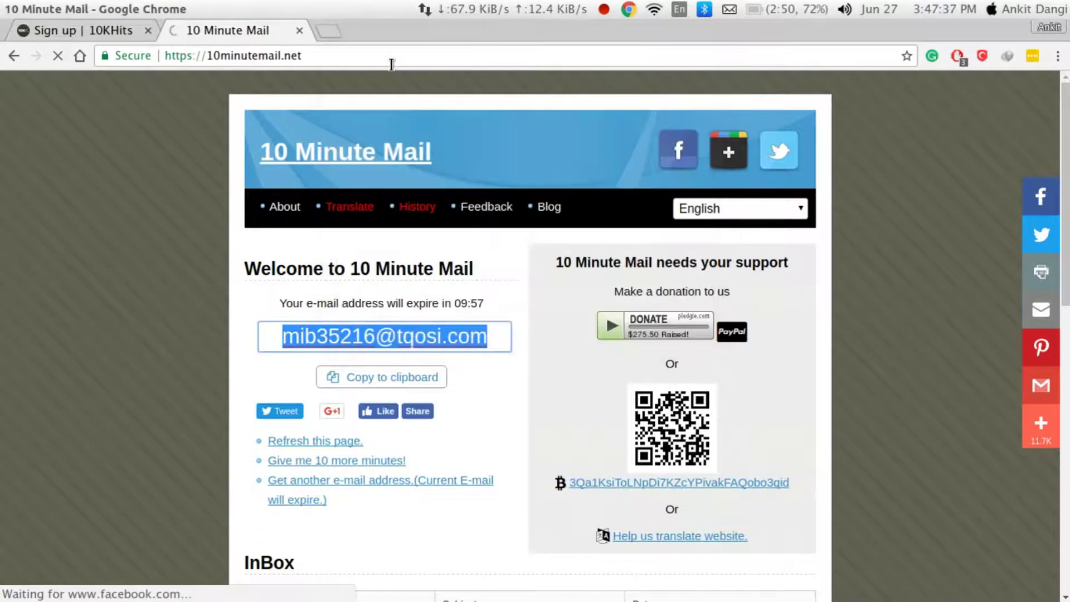
{"action": "left_click", "coordinate": [78, 30]}
- Paste the temporary address into E-mail, create the account, and log in to the dashboard
{"action": "right_click", "coordinate": [440, 316]}
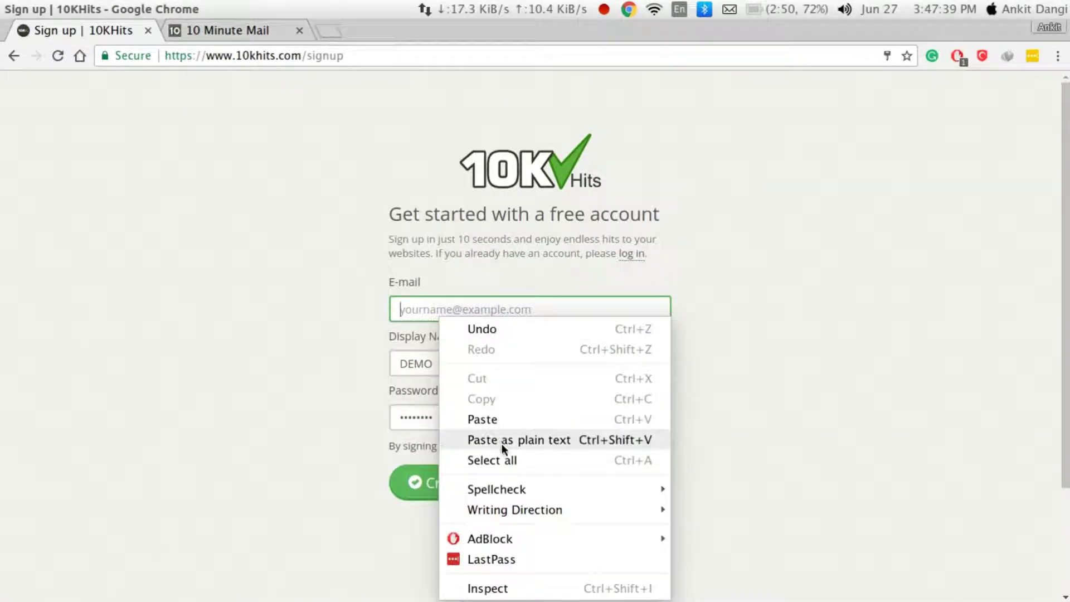
{"action": "left_click", "coordinate": [498, 417]}
{"action": "left_click", "coordinate": [478, 496]}
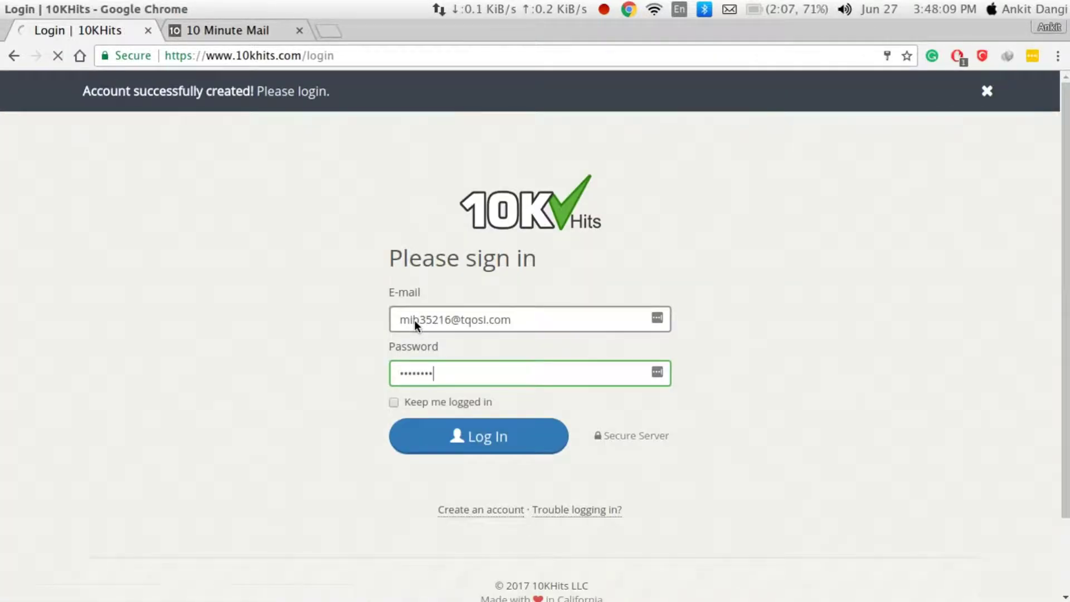
{"action": "key", "text": "Return"}
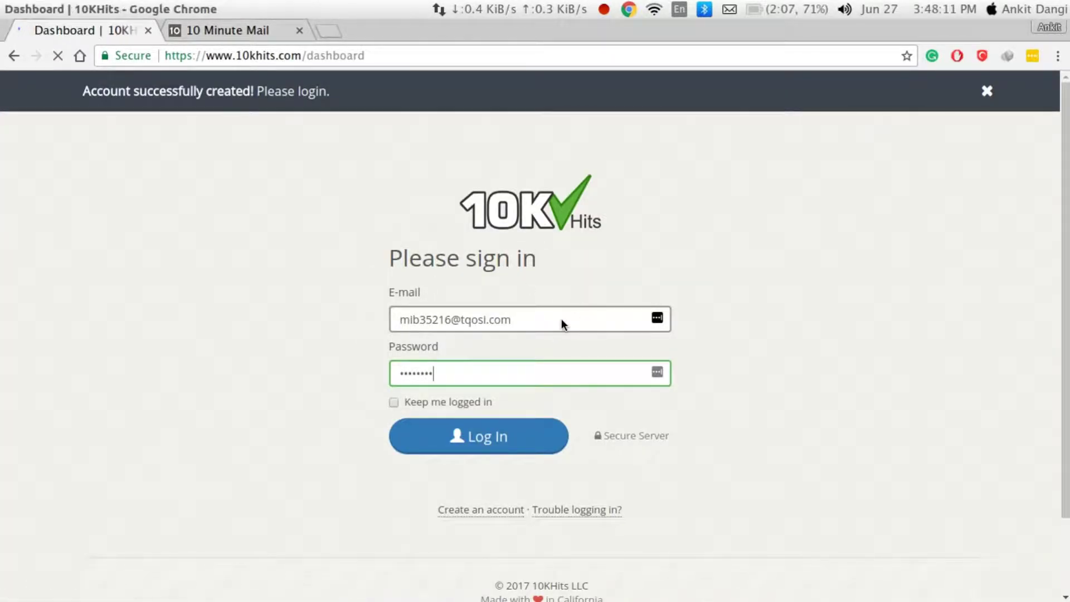
{"action": "scroll", "coordinate": [530, 391], "scroll_direction": "down", "scroll_amount": 2}
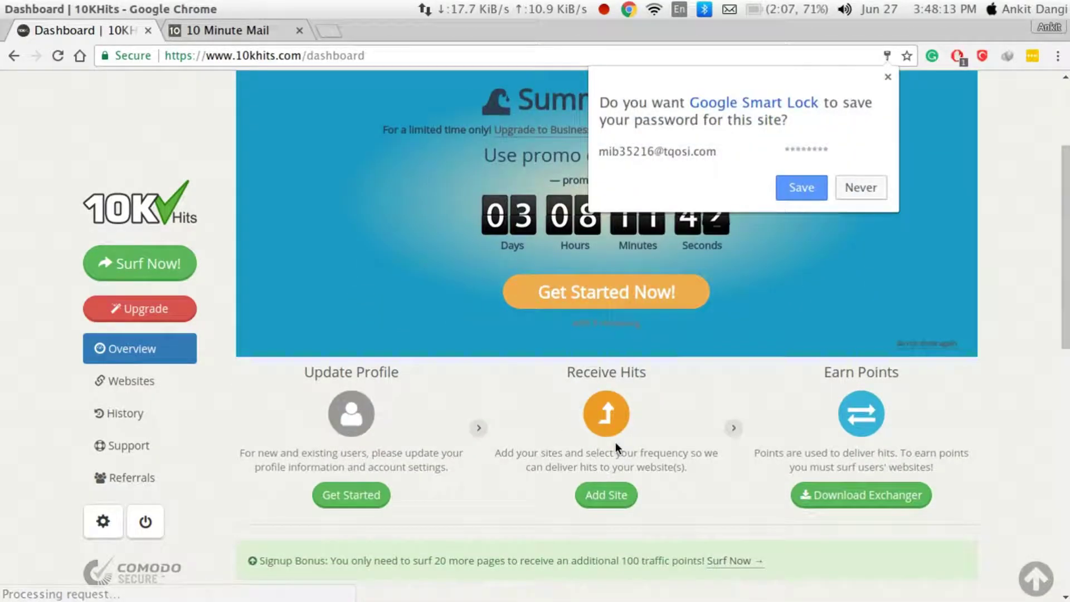
- Close the Smart Lock save-password popup and open Settings via Update Profile's Get Started
{"action": "left_click", "coordinate": [888, 78]}
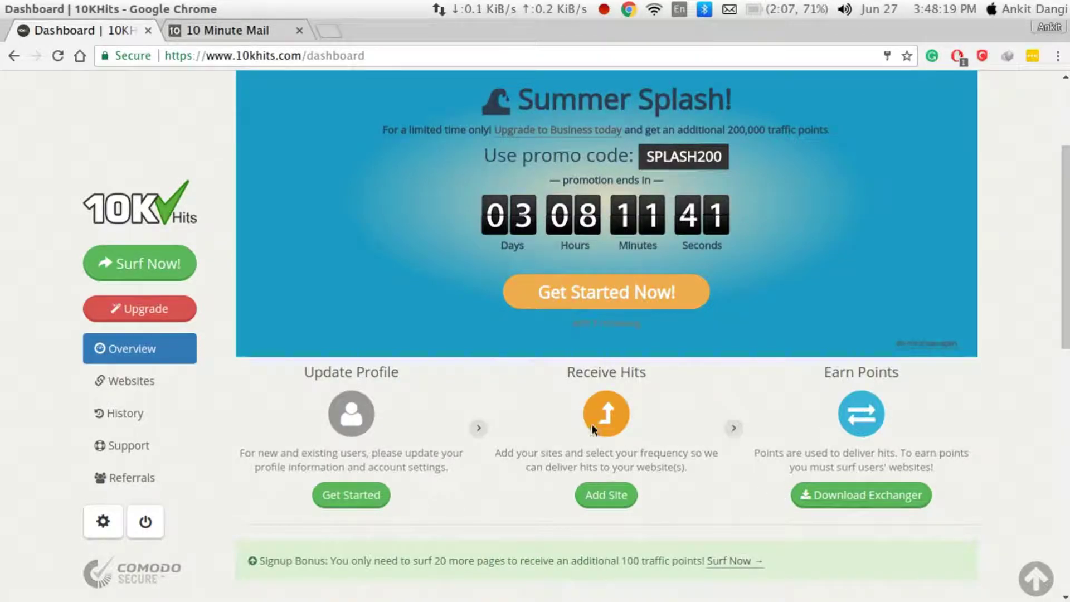
{"action": "left_click", "coordinate": [355, 503]}
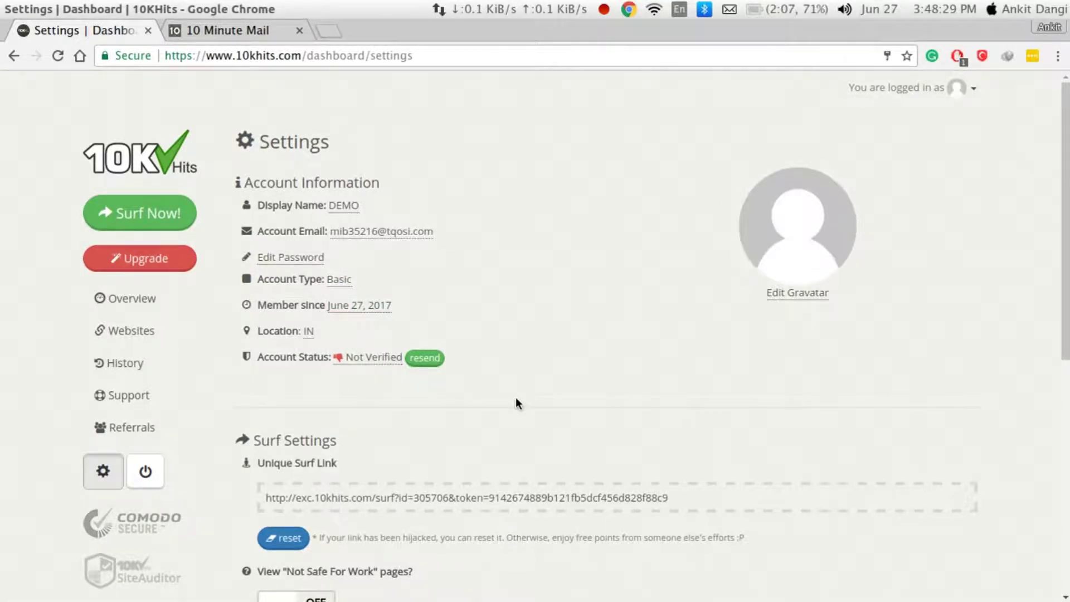
- Look over the Settings page, then open the empty Websites list (0 of 3 slots)
{"action": "scroll", "coordinate": [517, 397], "scroll_direction": "down", "scroll_amount": 1}
{"action": "left_click", "coordinate": [268, 33]}
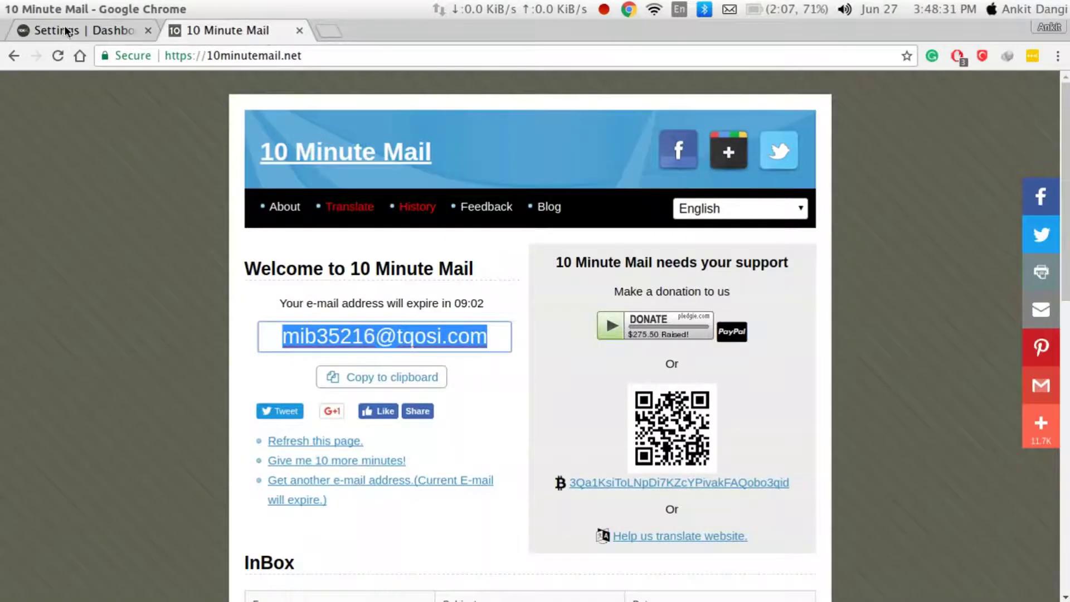
{"action": "left_click", "coordinate": [42, 32]}
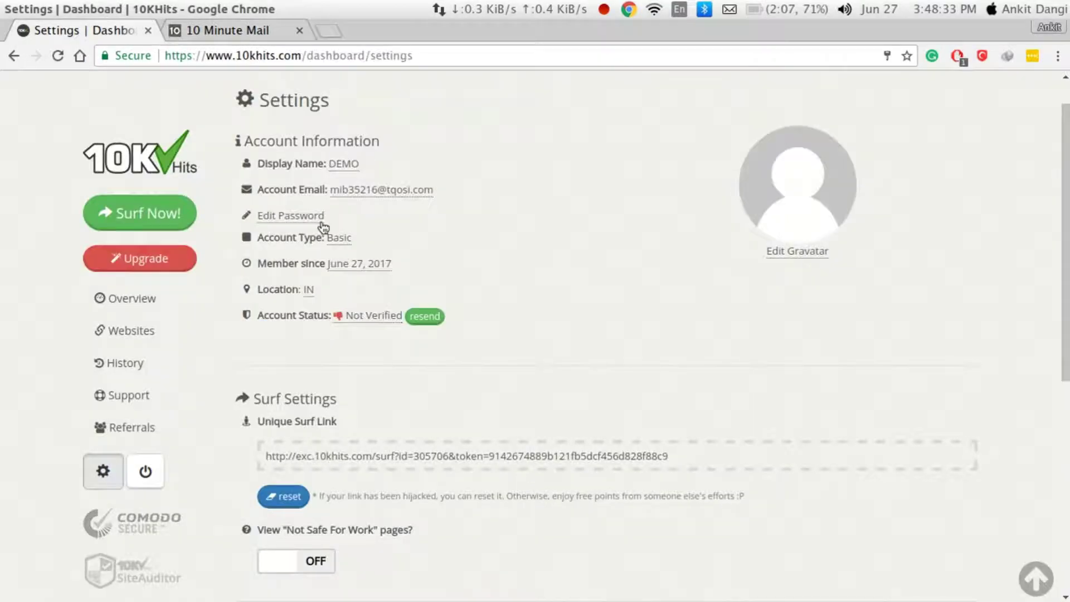
{"action": "scroll", "coordinate": [411, 309], "scroll_direction": "down", "scroll_amount": 3}
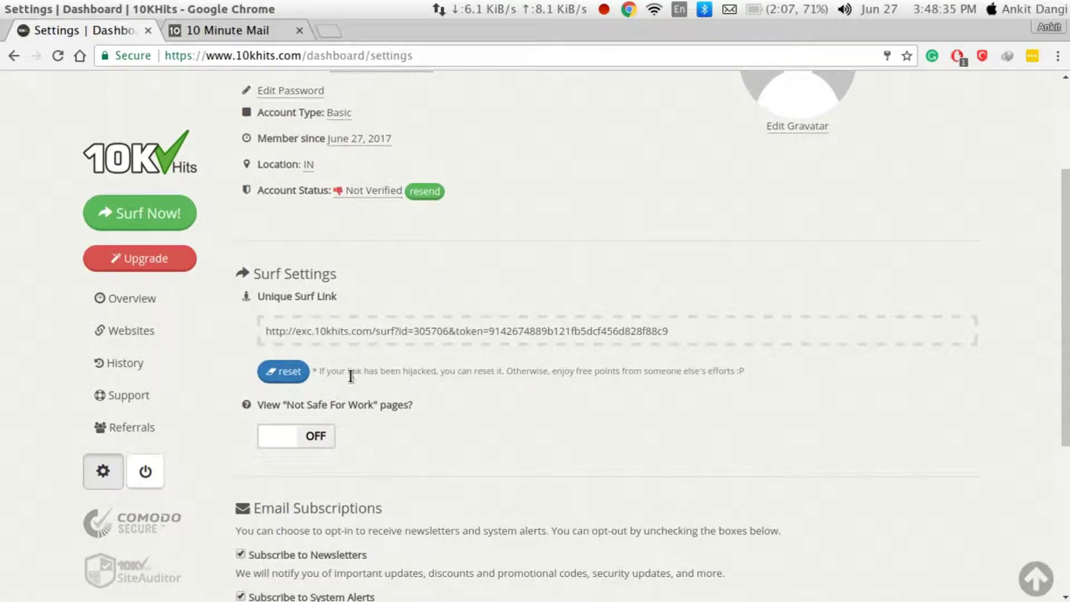
{"action": "scroll", "coordinate": [364, 422], "scroll_direction": "down", "scroll_amount": 5}
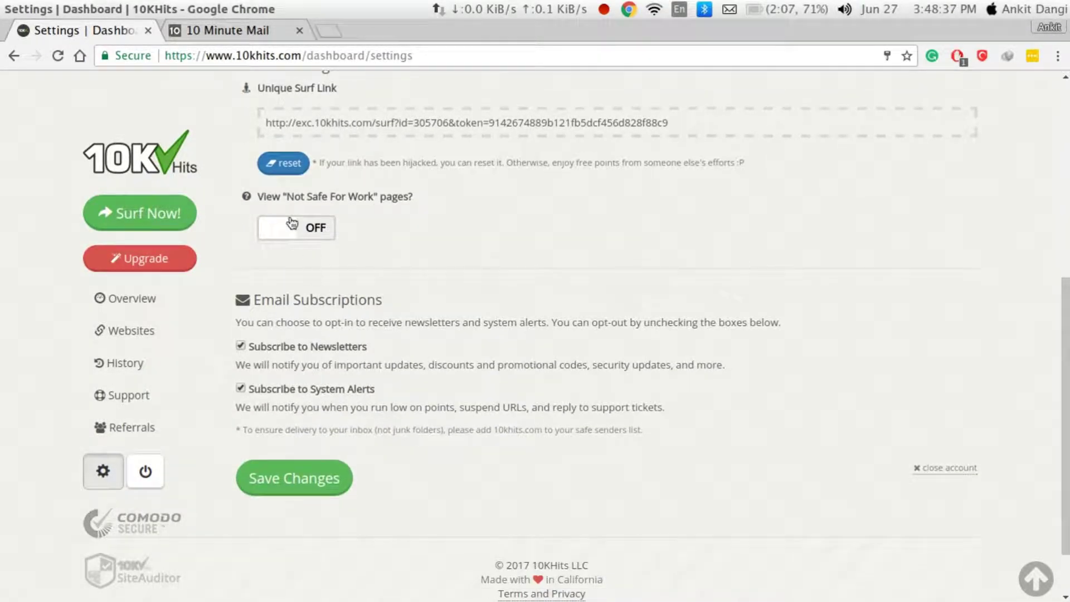
{"action": "left_click", "coordinate": [135, 335]}
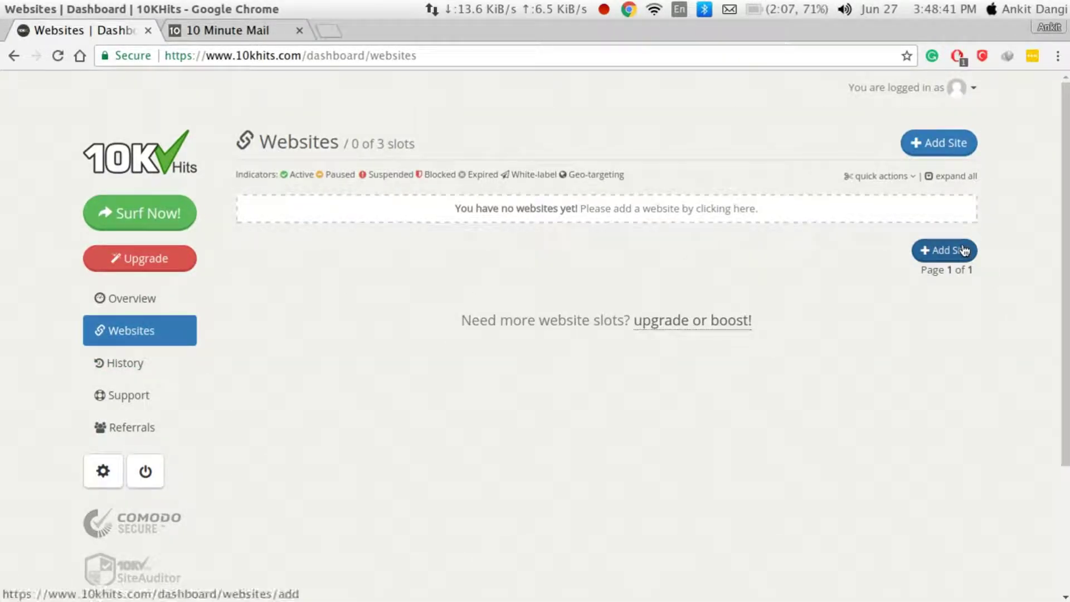
{"action": "left_click", "coordinate": [957, 250]}
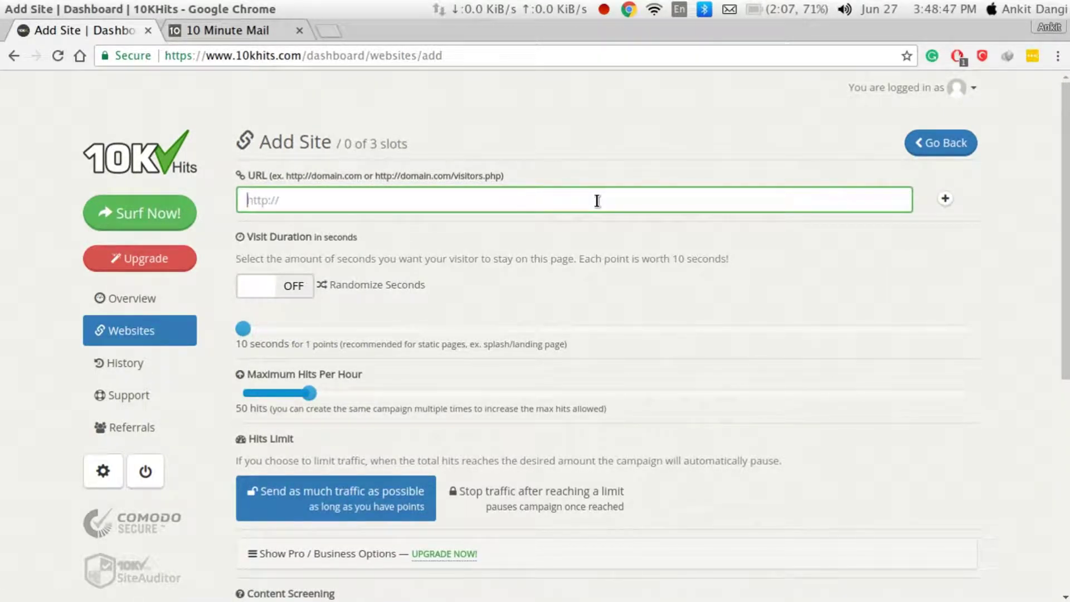
{"action": "type", "text": "https://www.a2dweb.com"}
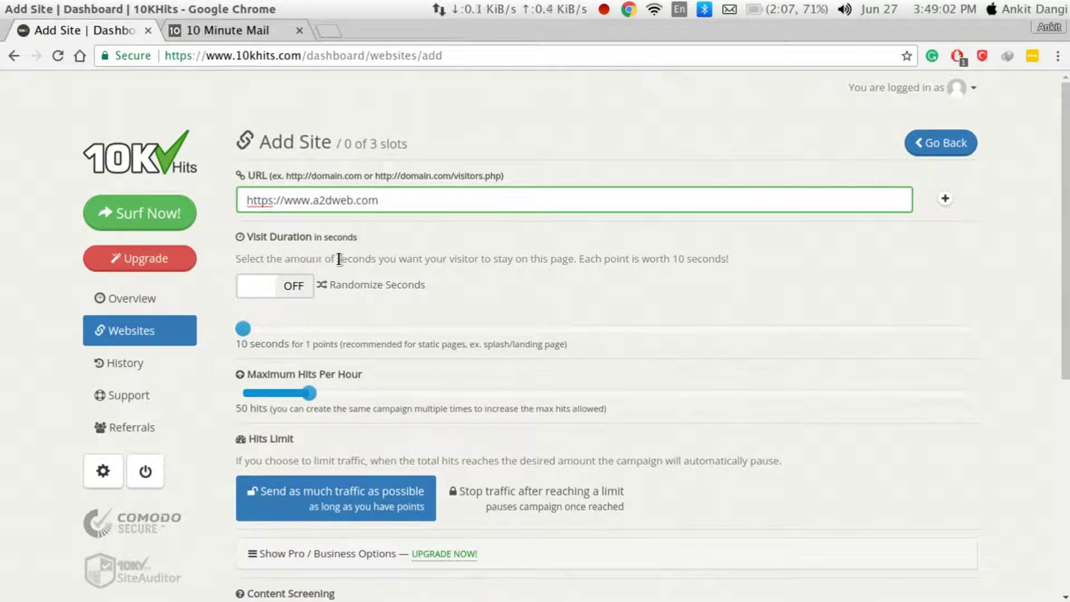
{"action": "left_click", "coordinate": [294, 289]}
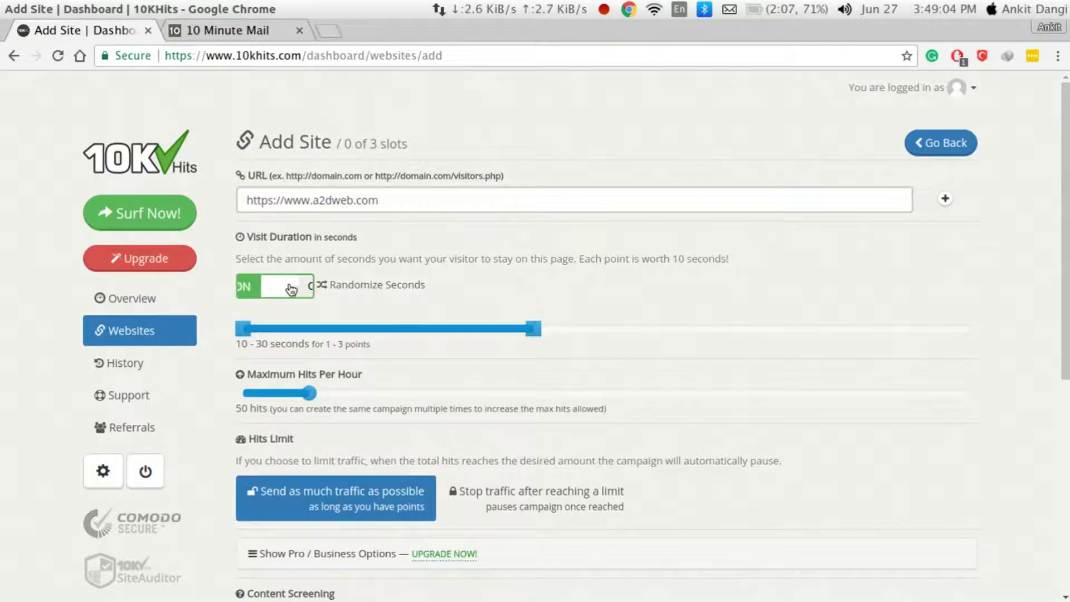
{"action": "left_click_drag", "start_coordinate": [532, 330], "coordinate": [640, 327]}
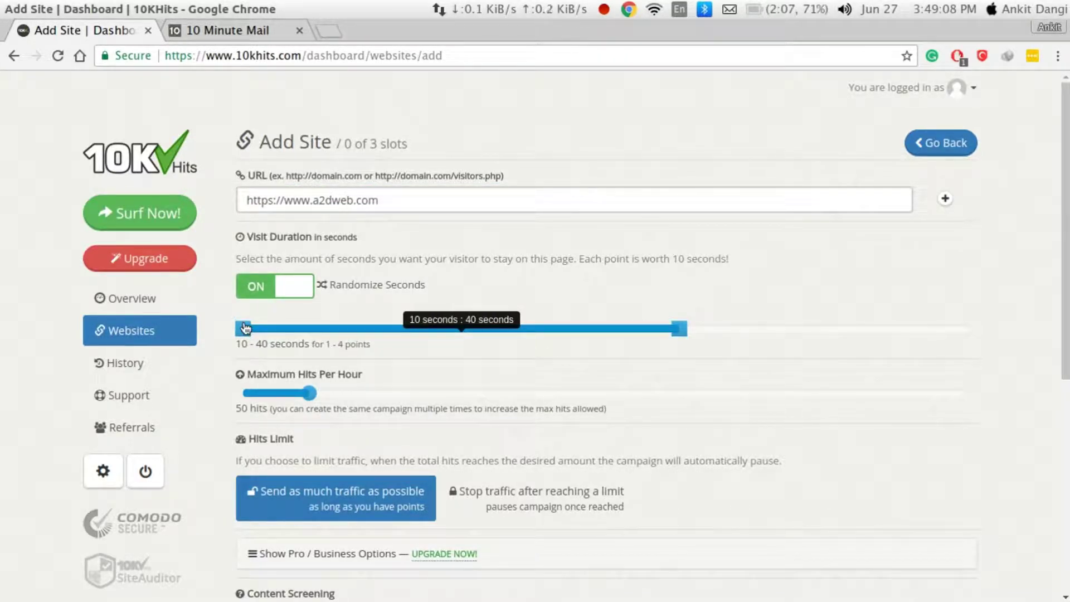
{"action": "left_click_drag", "start_coordinate": [246, 328], "coordinate": [389, 328]}
- Set max hits per hour to 198, mark it safe for work, and add the site
{"action": "scroll", "coordinate": [494, 380], "scroll_direction": "down", "scroll_amount": 1}
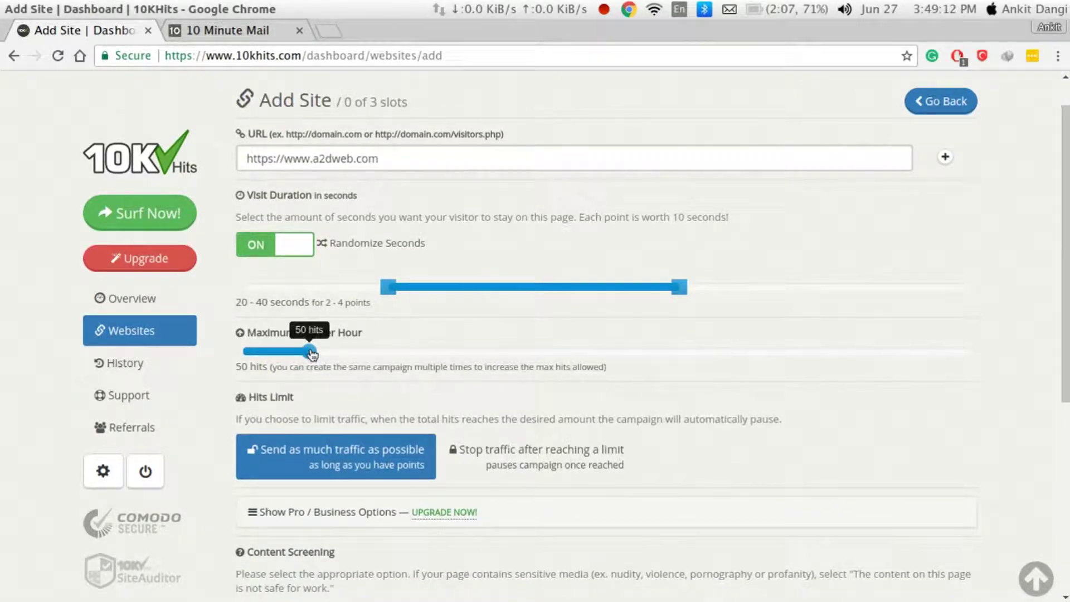
{"action": "left_click_drag", "start_coordinate": [310, 351], "coordinate": [529, 372]}
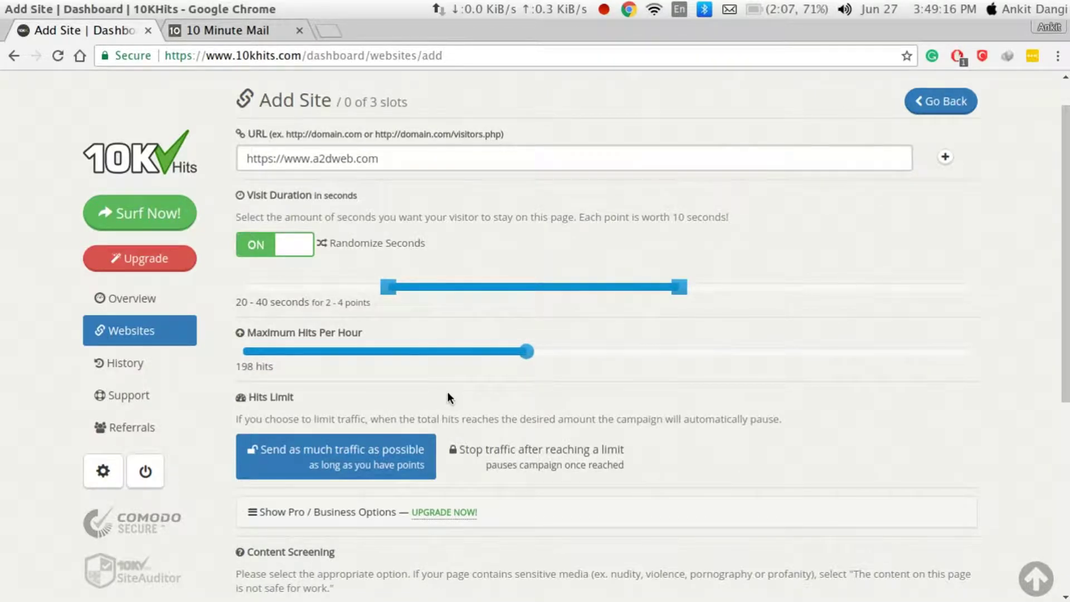
{"action": "scroll", "coordinate": [448, 393], "scroll_direction": "down", "scroll_amount": 3}
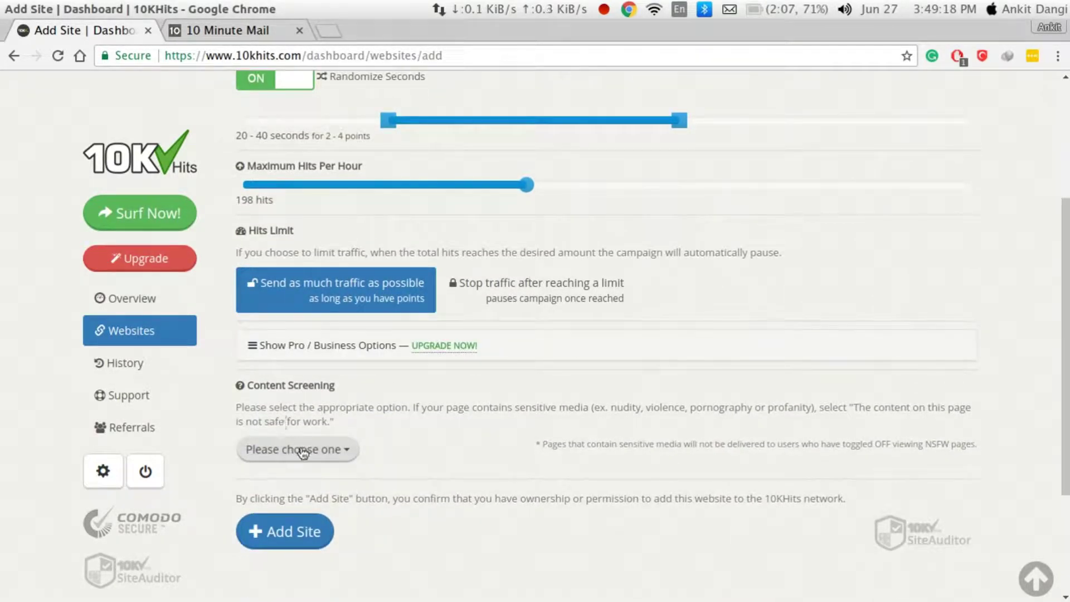
{"action": "left_click", "coordinate": [303, 452]}
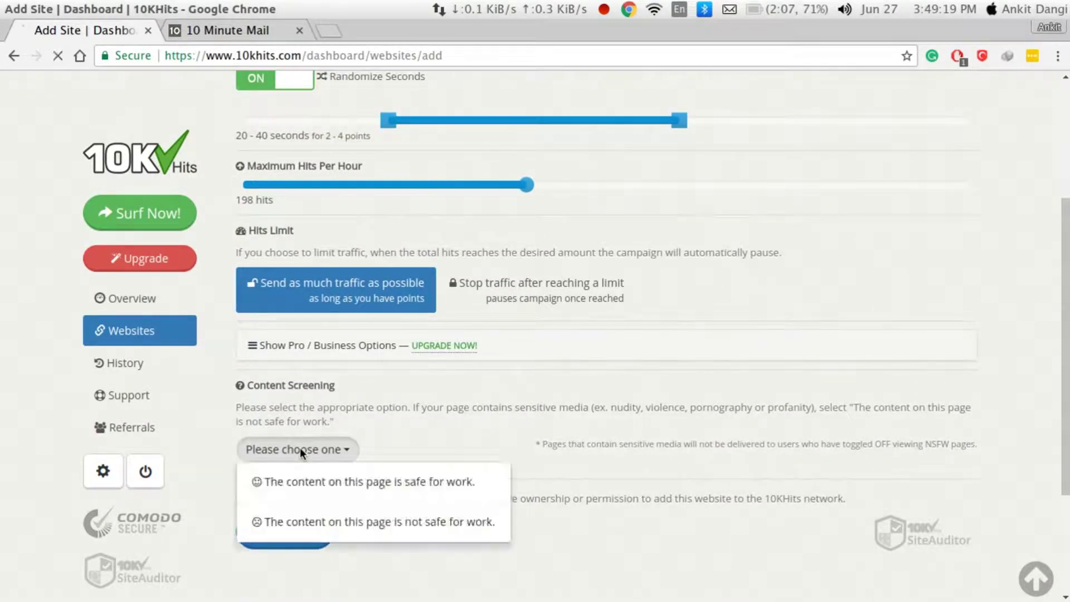
{"action": "left_click", "coordinate": [374, 485]}
{"action": "scroll", "coordinate": [535, 402], "scroll_direction": "down", "scroll_amount": 1}
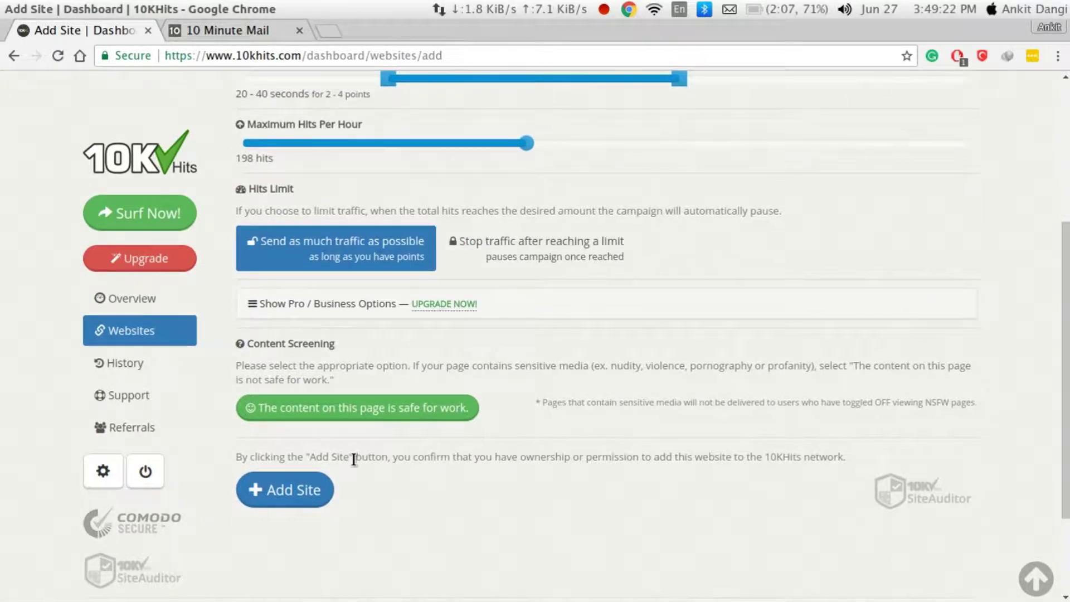
{"action": "left_click", "coordinate": [284, 501]}
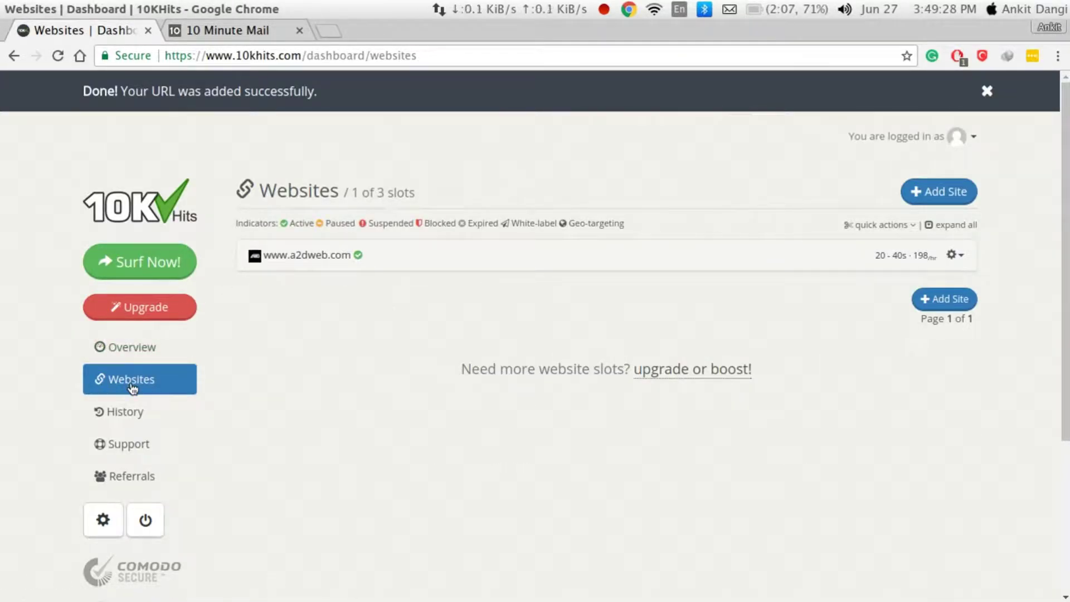
- View the Overview dashboard: 0 available points, 2 of 3 slots left, 1 active website
{"action": "left_click", "coordinate": [166, 355]}
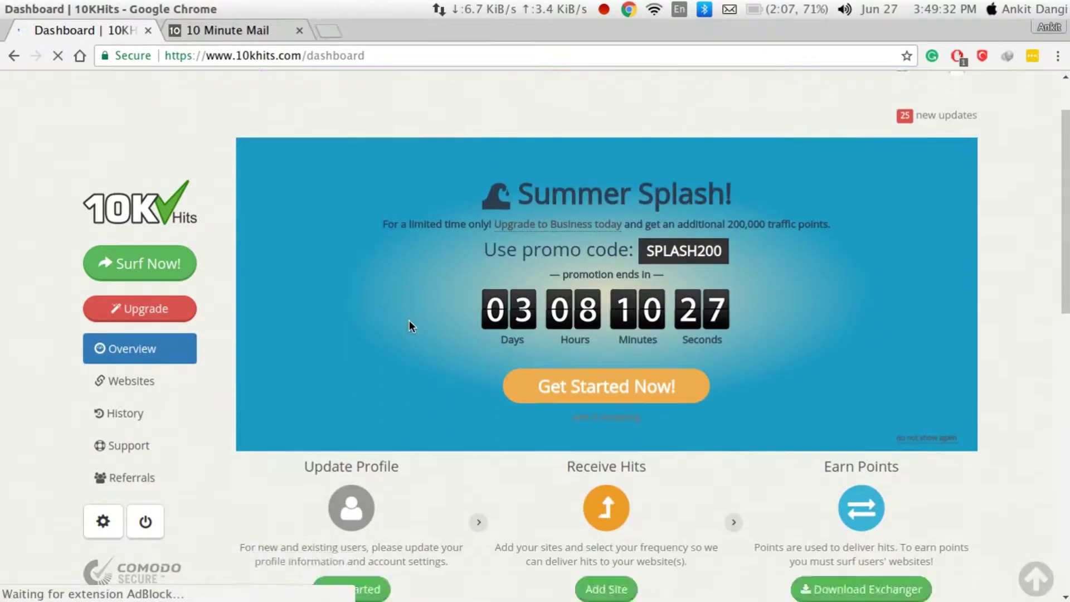
{"action": "scroll", "coordinate": [409, 326], "scroll_direction": "down", "scroll_amount": 9}
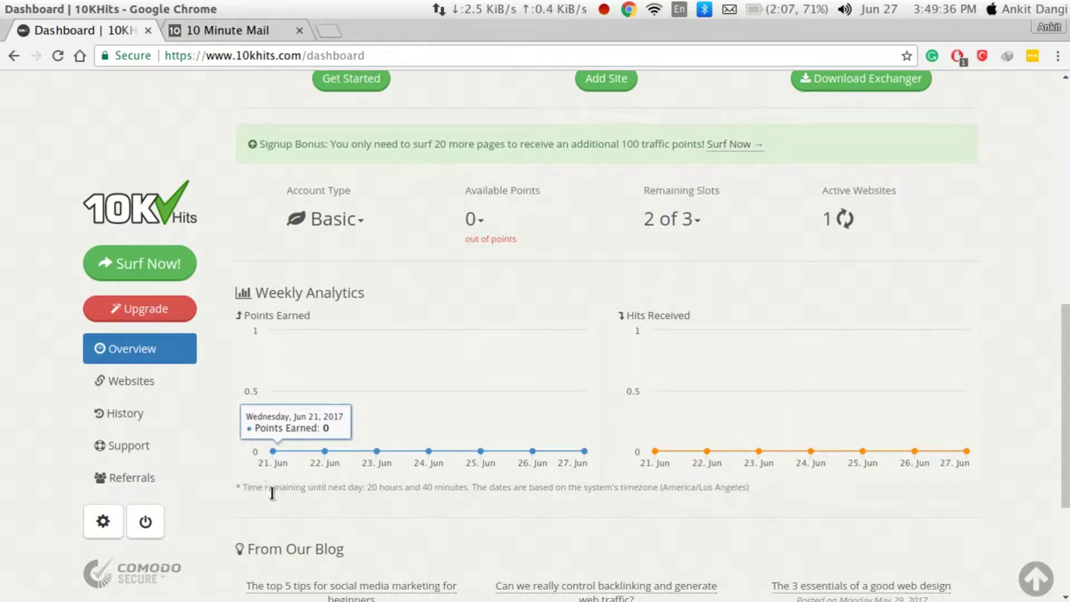
{"action": "scroll", "coordinate": [697, 553], "scroll_direction": "down", "scroll_amount": 4}
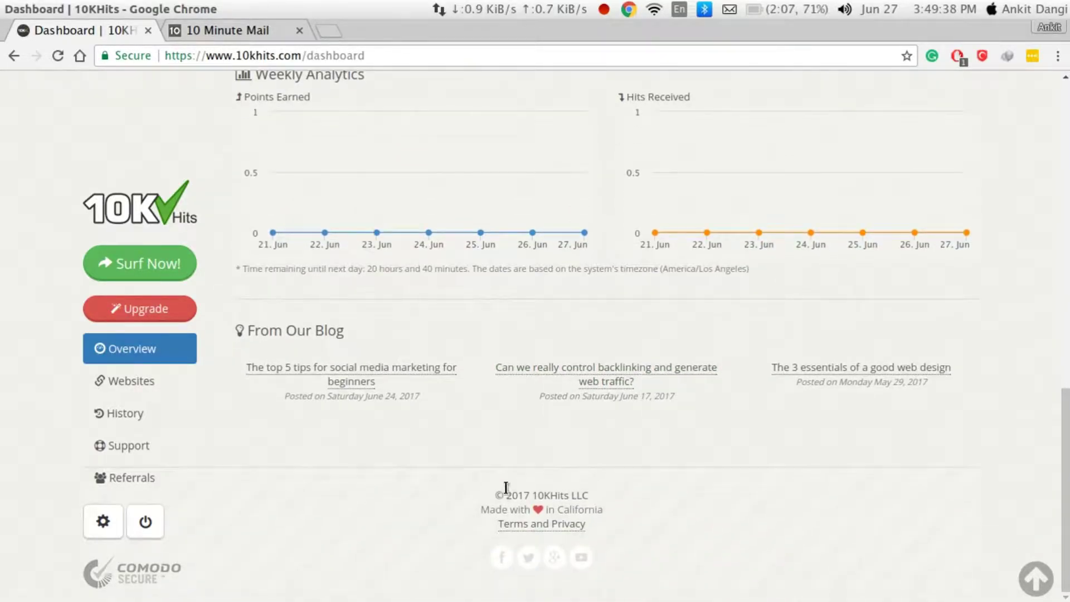
{"action": "scroll", "coordinate": [570, 454], "scroll_direction": "up", "scroll_amount": 13}
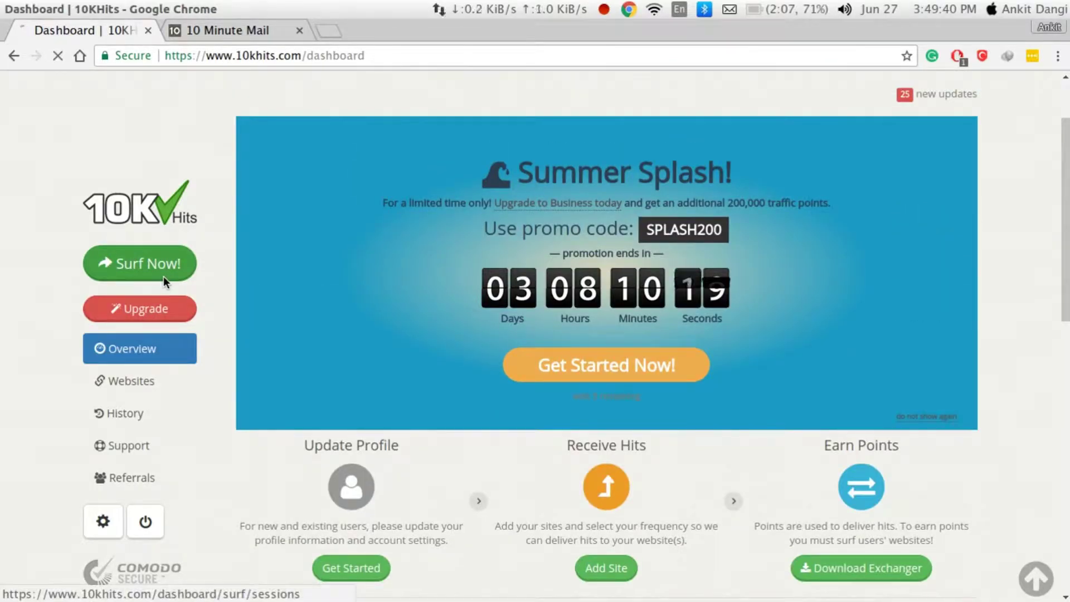
- Start a surf session from Surf Sessions, let it earn points, then close the surfing tab
{"action": "left_click", "coordinate": [163, 276]}
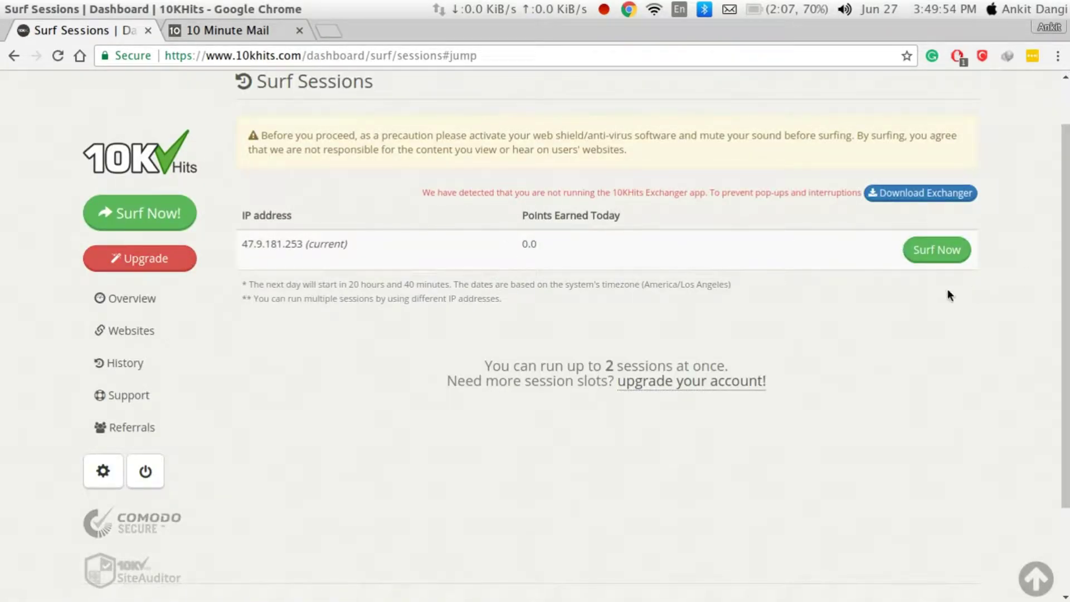
{"action": "left_click", "coordinate": [940, 251]}
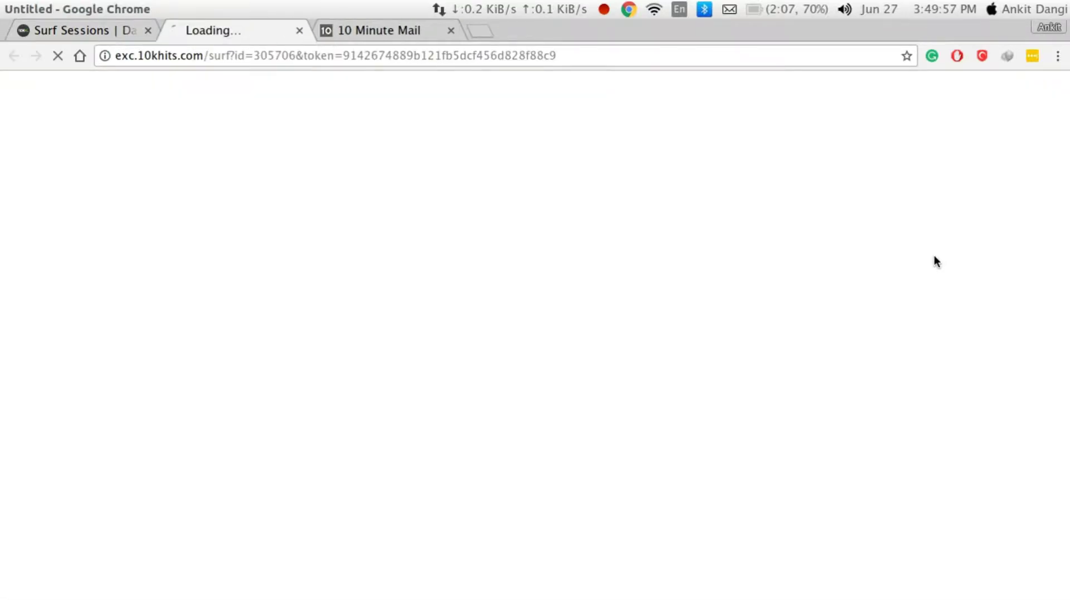
{"action": "left_click", "coordinate": [63, 28]}
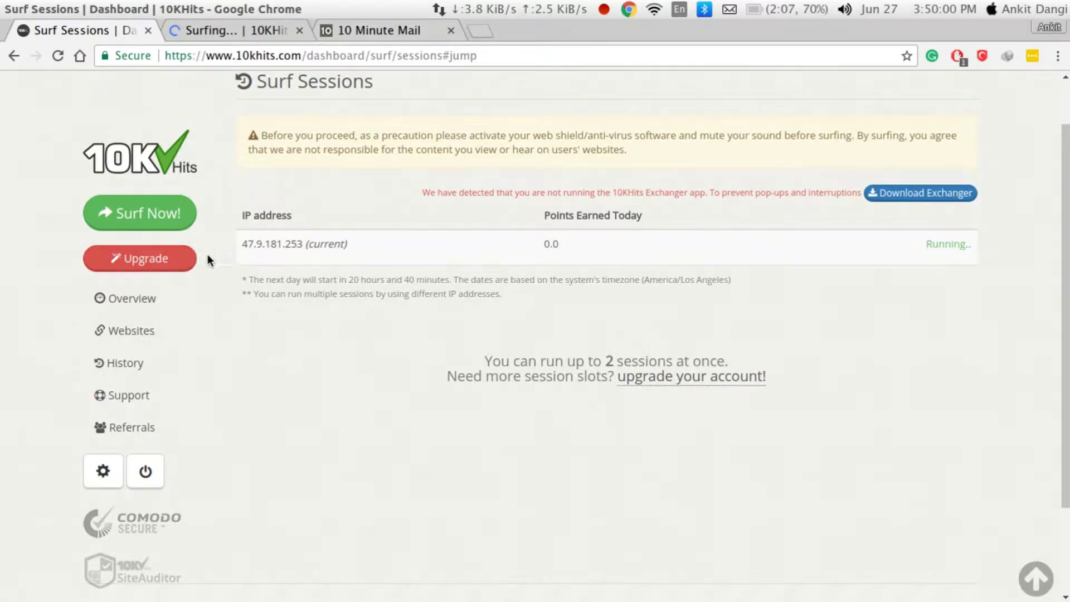
{"action": "left_click", "coordinate": [254, 32]}
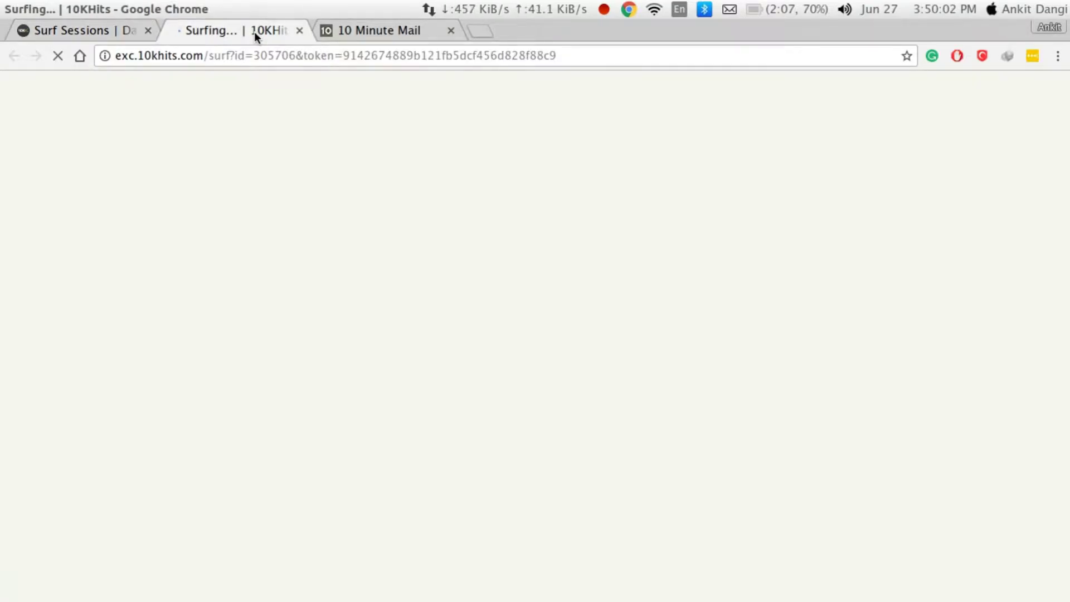
{"action": "scroll", "coordinate": [361, 302], "scroll_direction": "down", "scroll_amount": 3}
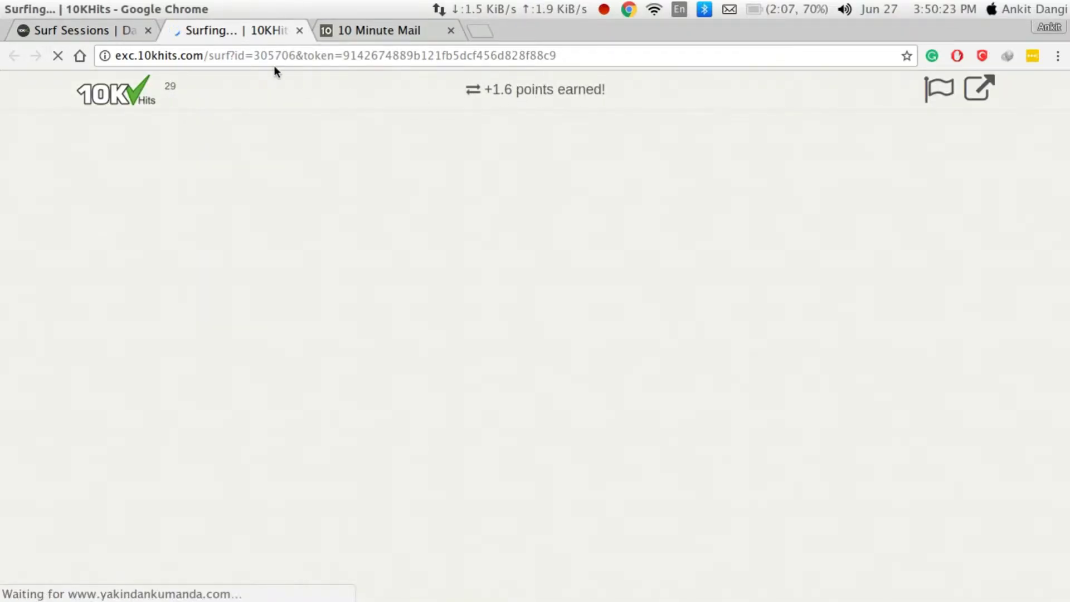
{"action": "left_click", "coordinate": [300, 31]}
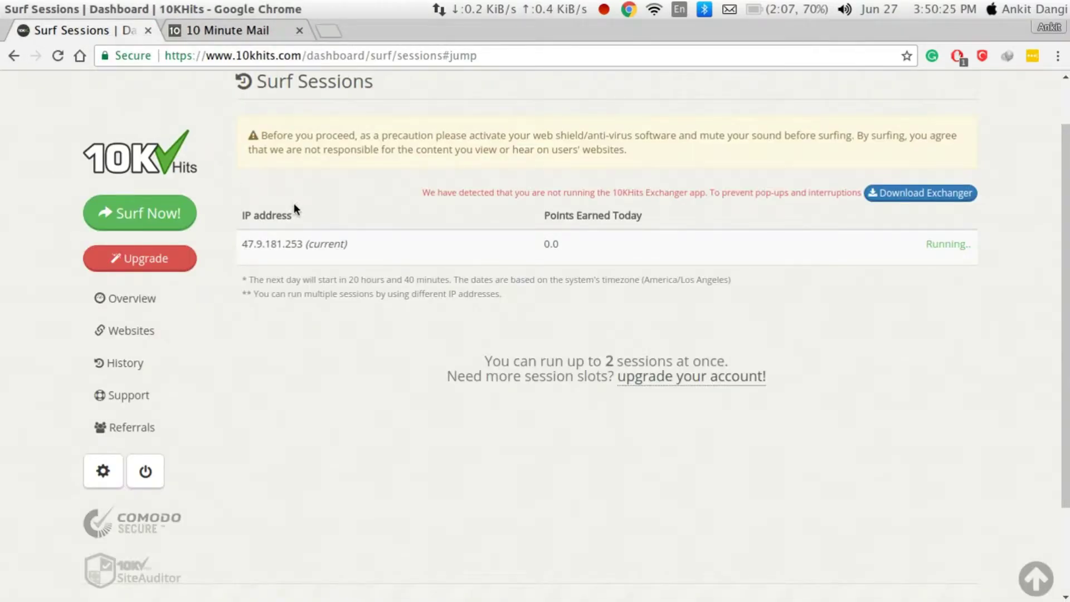
- Check the Overview showing 1.60 available points and the 27 Jun Points Earned rise
{"action": "left_click", "coordinate": [142, 301]}
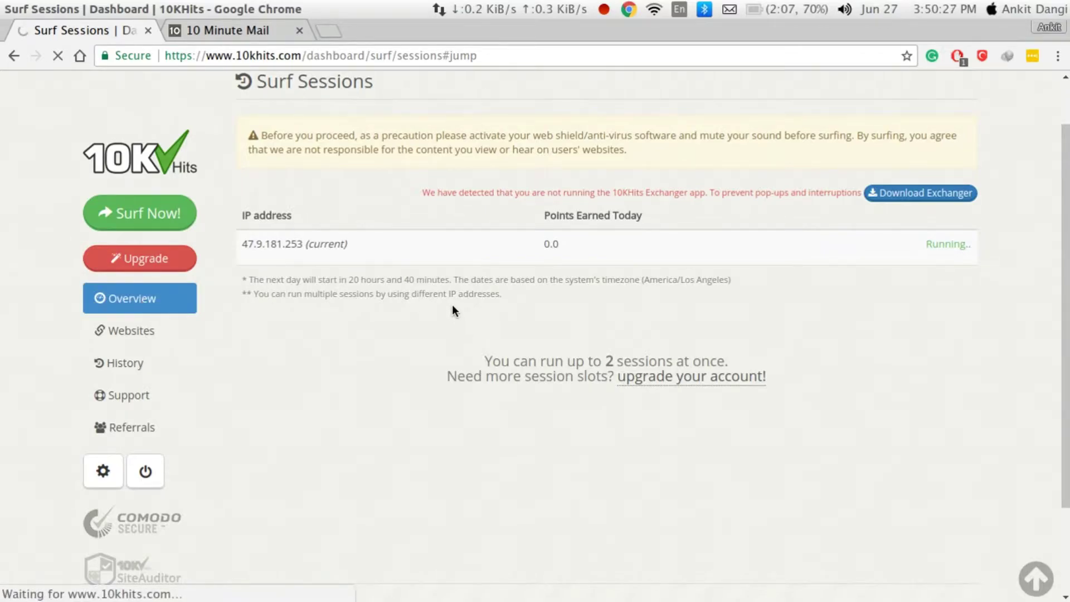
{"action": "scroll", "coordinate": [452, 307], "scroll_direction": "down", "scroll_amount": 7}
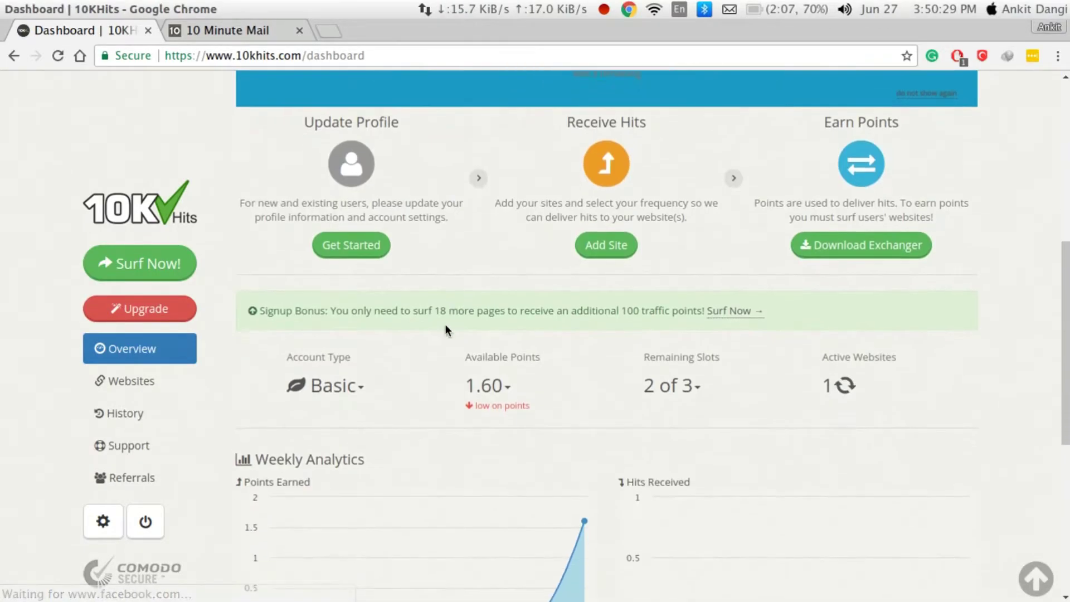
{"action": "scroll", "coordinate": [458, 395], "scroll_direction": "down", "scroll_amount": 3}
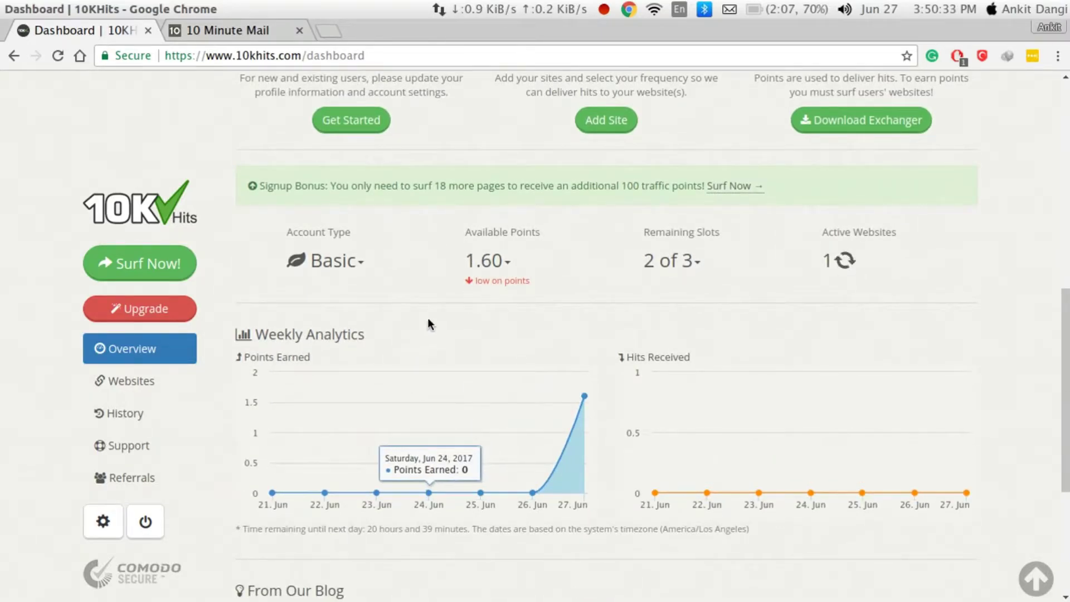
- Review the Referrals page's 5% commission offer and zero referrals, then go back to Overview
{"action": "left_click", "coordinate": [136, 490]}
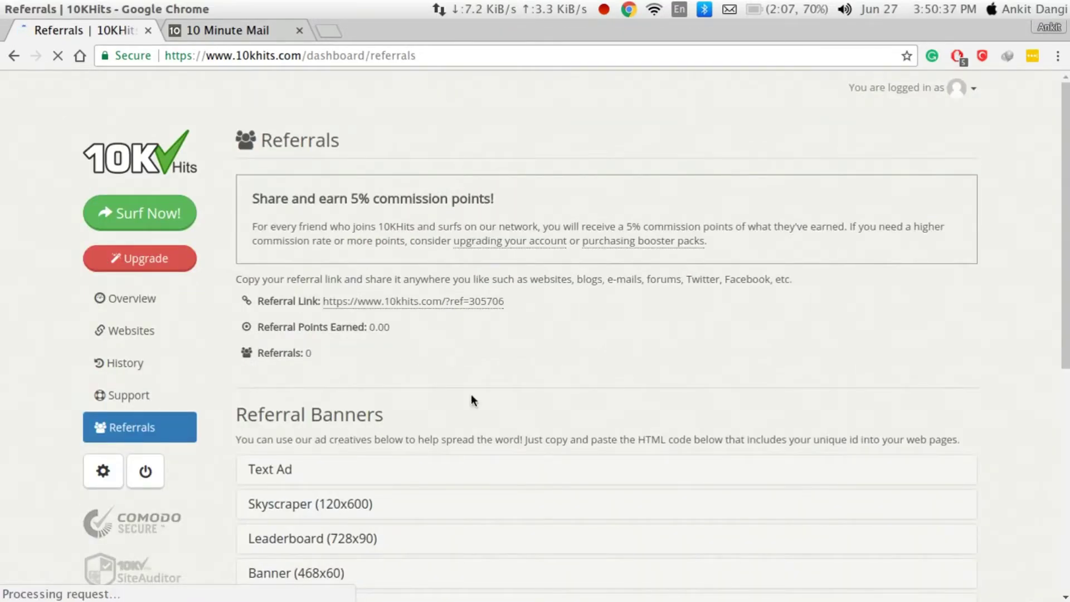
{"action": "scroll", "coordinate": [617, 338], "scroll_direction": "down", "scroll_amount": 3}
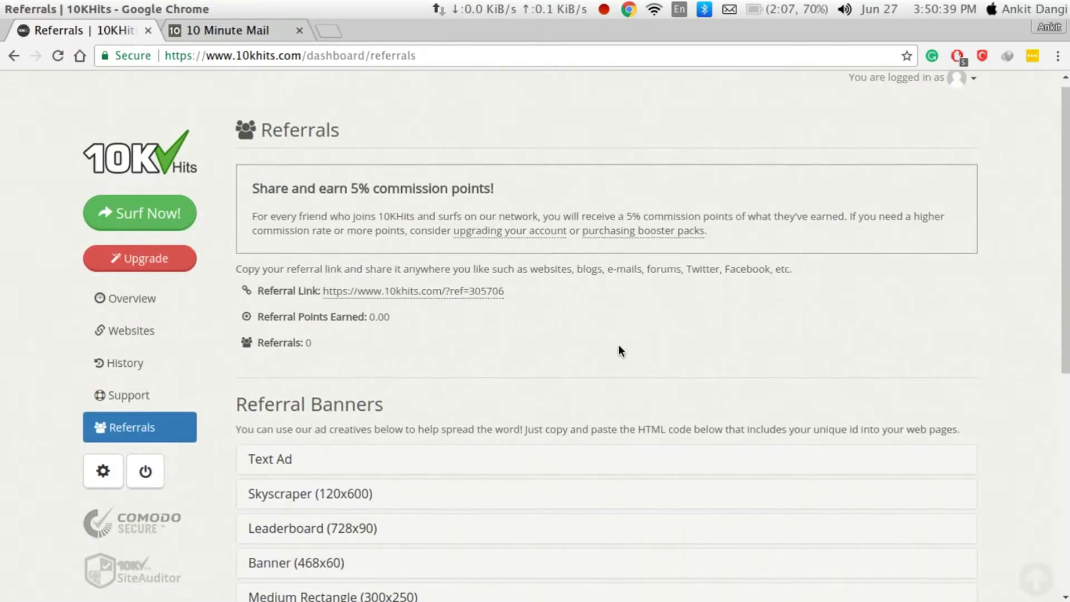
{"action": "scroll", "coordinate": [540, 311], "scroll_direction": "up", "scroll_amount": 3}
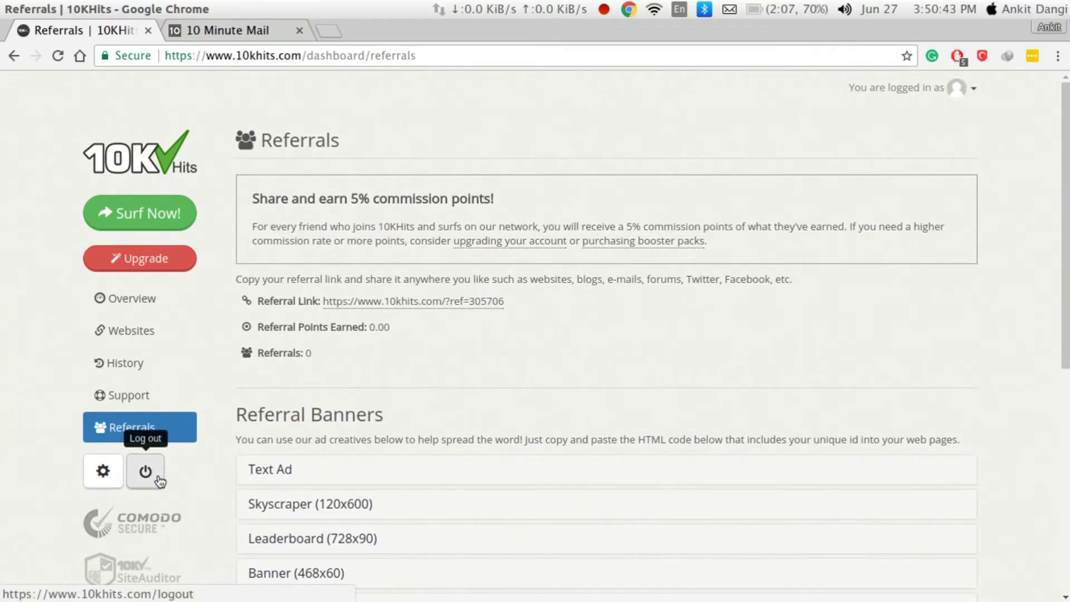
{"action": "left_click", "coordinate": [152, 295]}
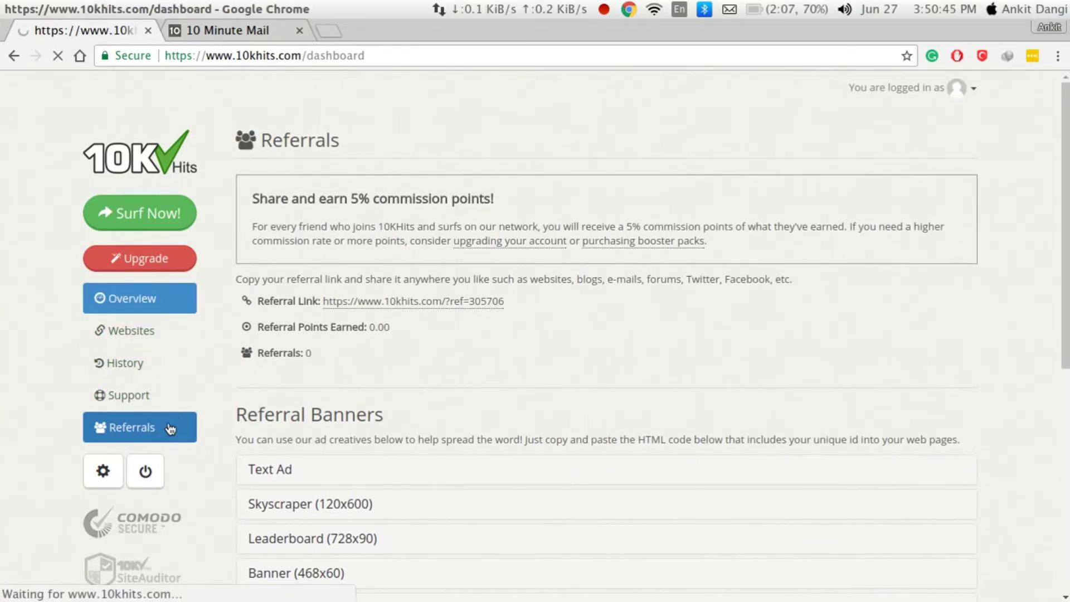